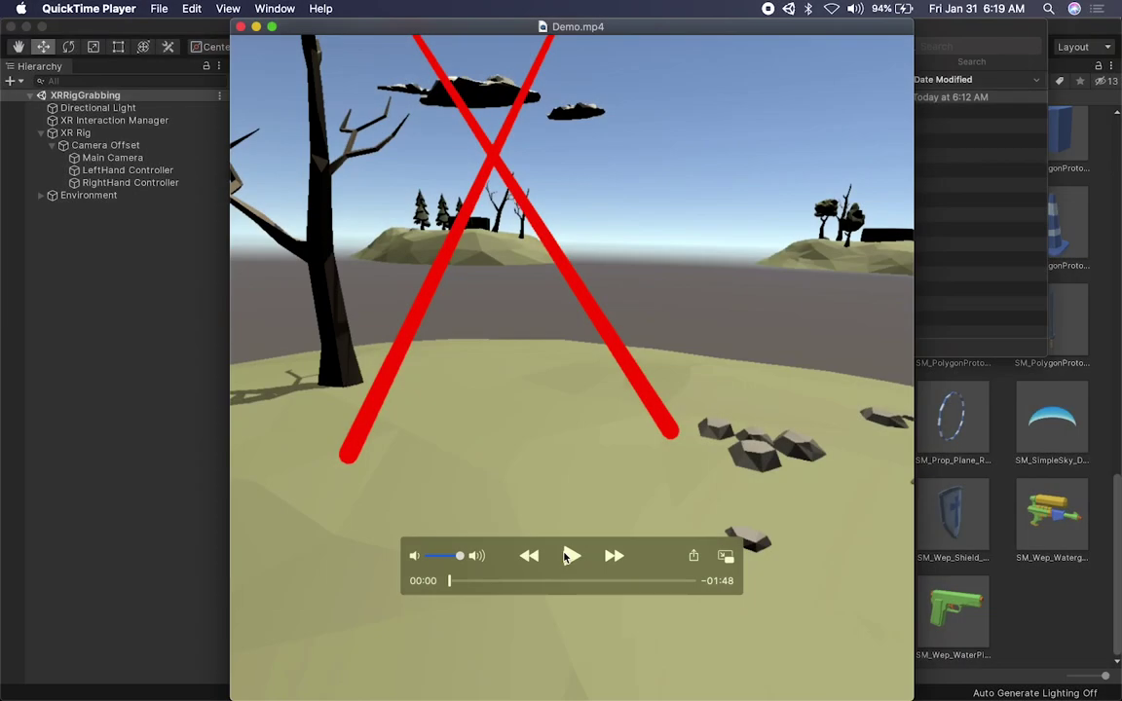
Play the Demo.mp4 recording and skip ahead through it to review the VR grabbing interaction.
{"action": "left_click", "coordinate": [570, 556]}
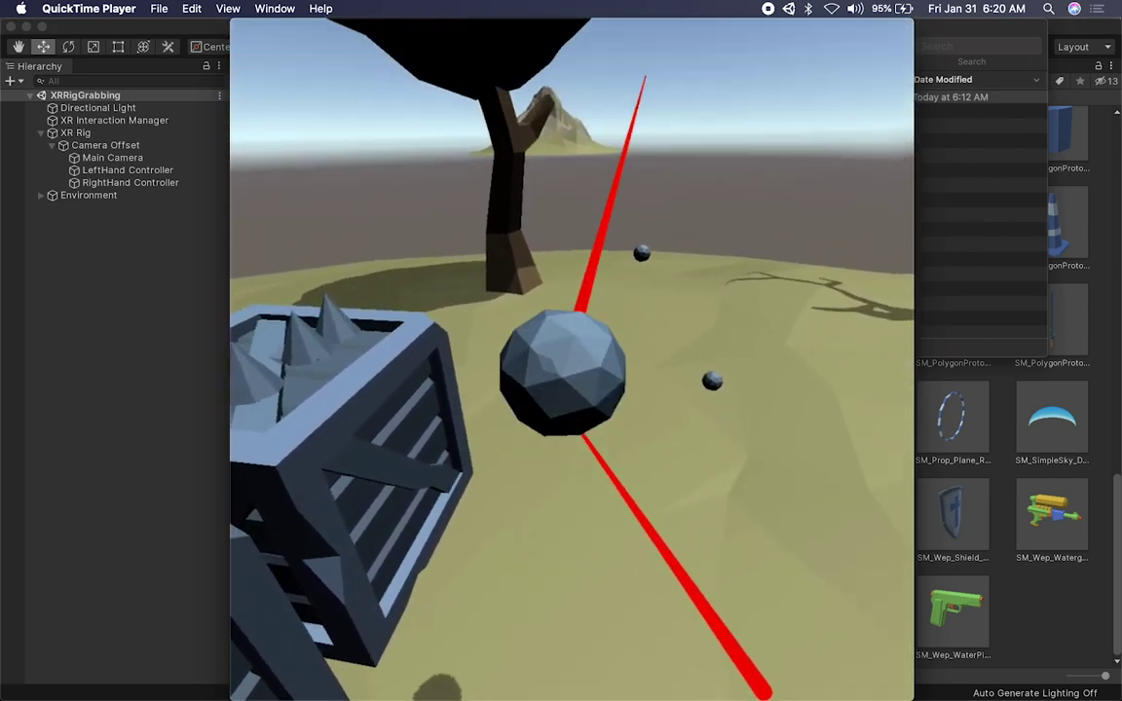
{"action": "mouse_move", "coordinate": [912, 284]}
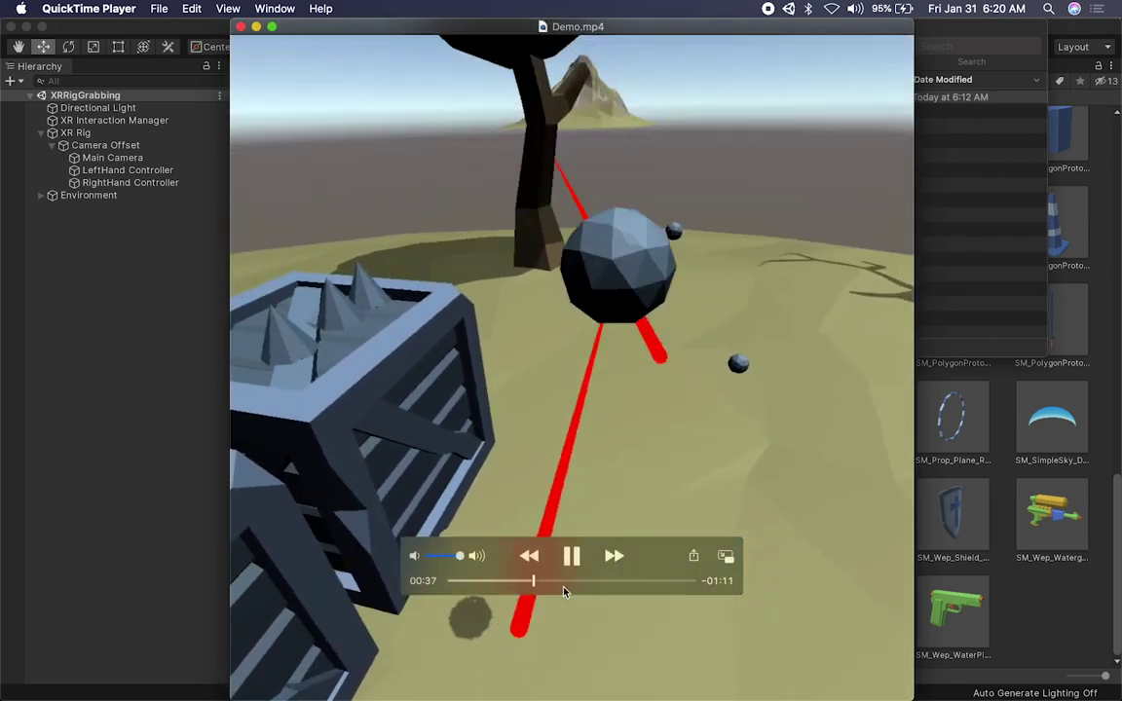
{"action": "left_click", "coordinate": [565, 581]}
{"action": "left_click_drag", "start_coordinate": [564, 582], "coordinate": [585, 582]}
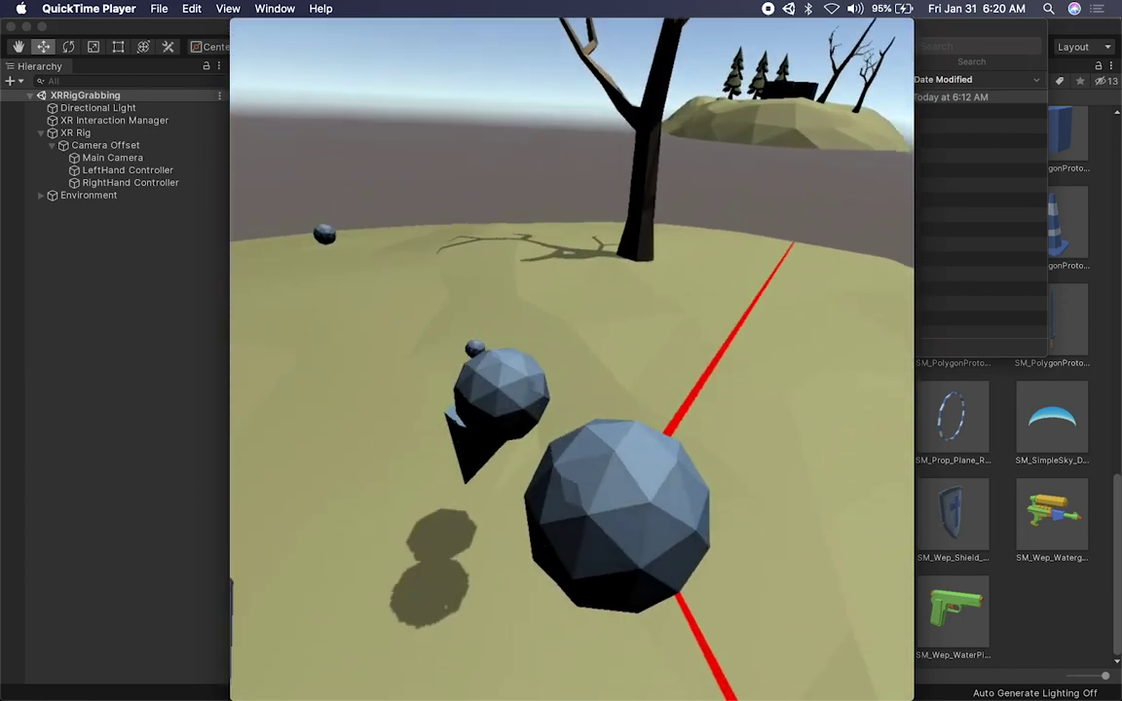
{"action": "mouse_move", "coordinate": [772, 175]}
{"action": "left_click", "coordinate": [643, 581]}
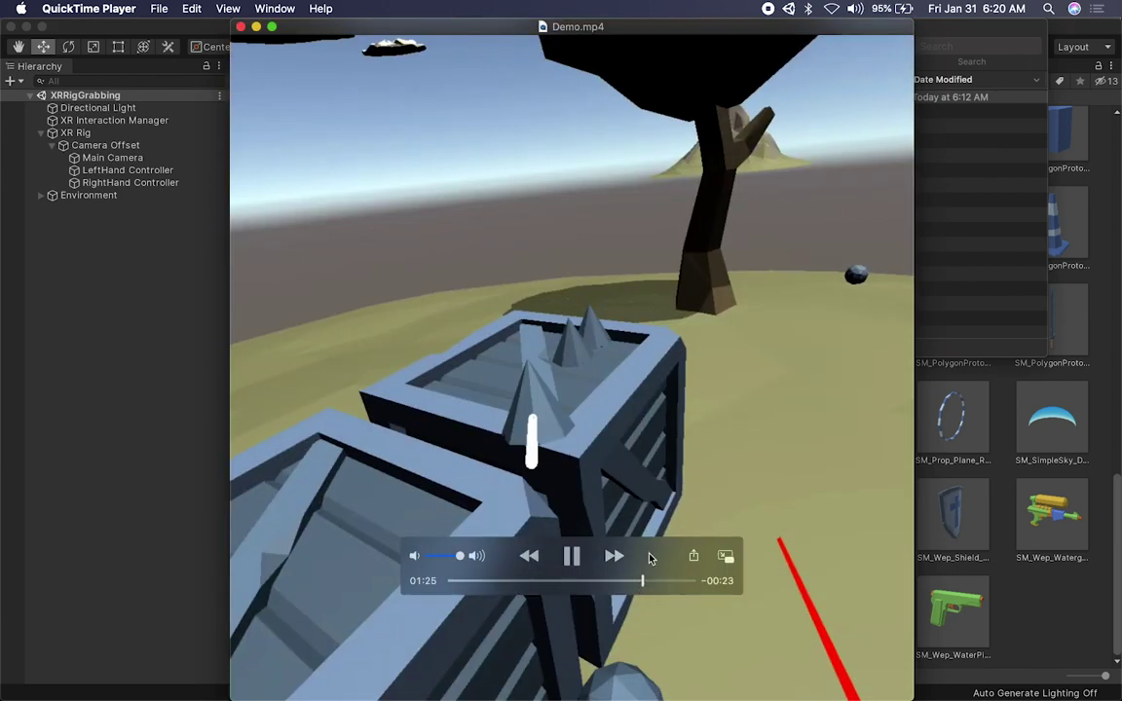
Close the demo video and the Desktop file window, and switch to the XRRigGrabbing scene in Unity.
{"action": "left_click", "coordinate": [242, 27]}
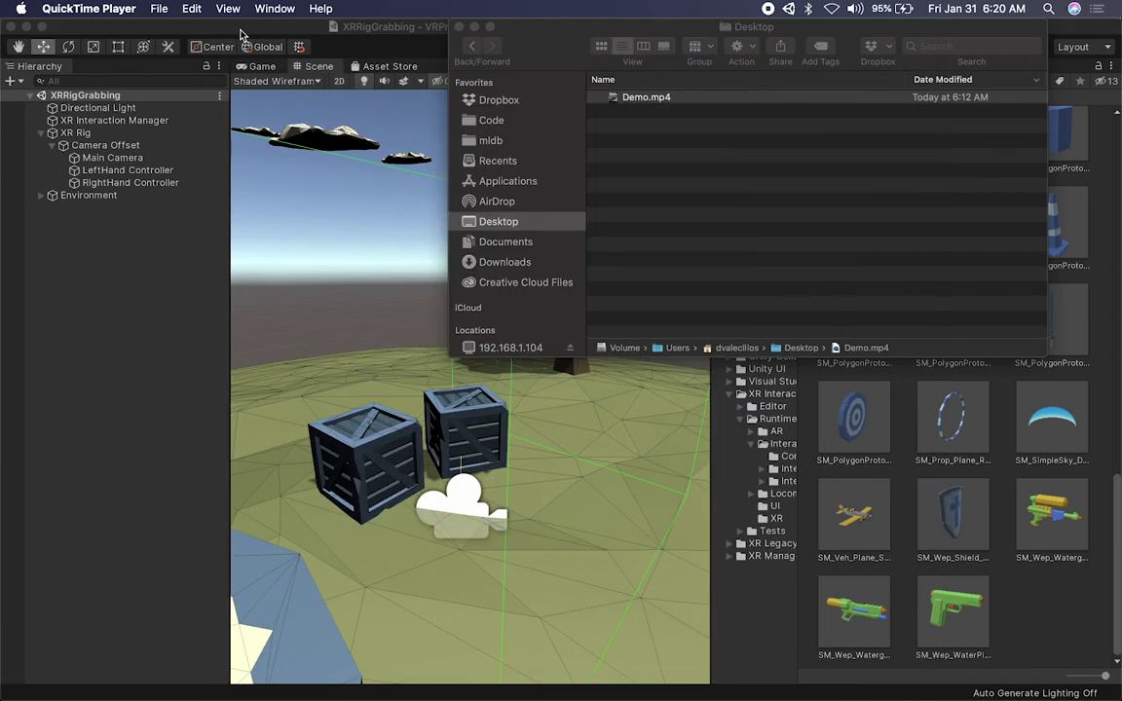
{"action": "left_click", "coordinate": [458, 27]}
{"action": "left_click", "coordinate": [547, 32]}
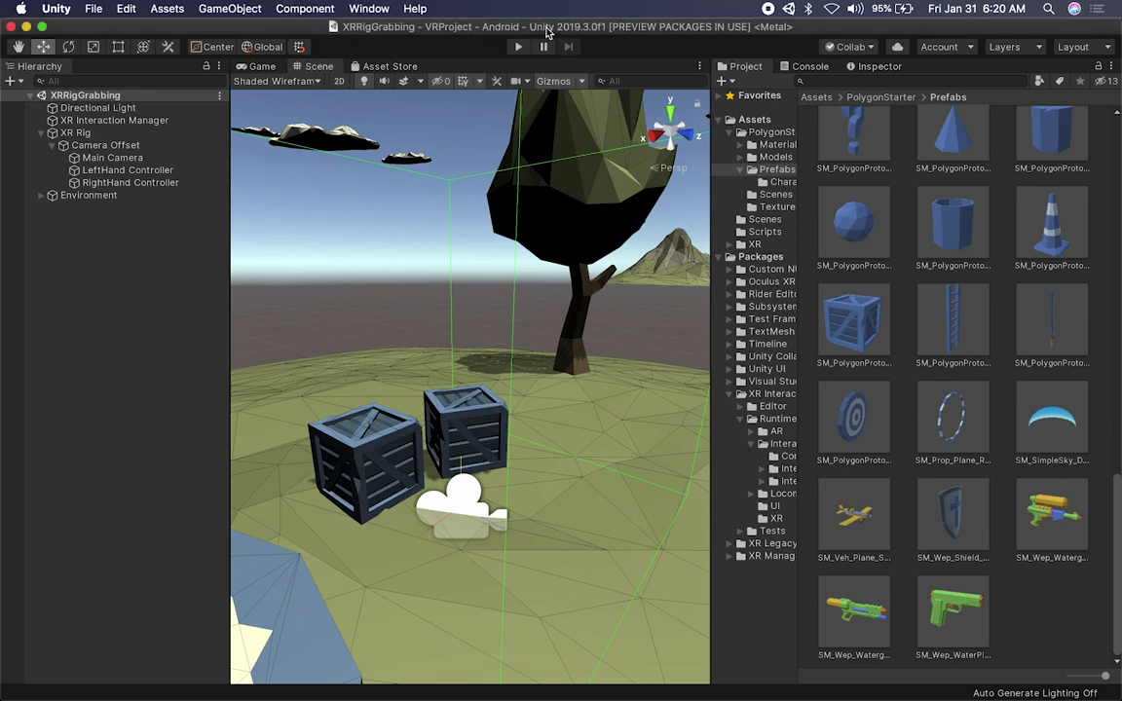
Place the sphere and cone primitive prefabs in the scene beside the crates, and shift the sphere closer to the far crate.
{"action": "scroll", "coordinate": [532, 366], "scroll_direction": "up", "scroll_amount": 3}
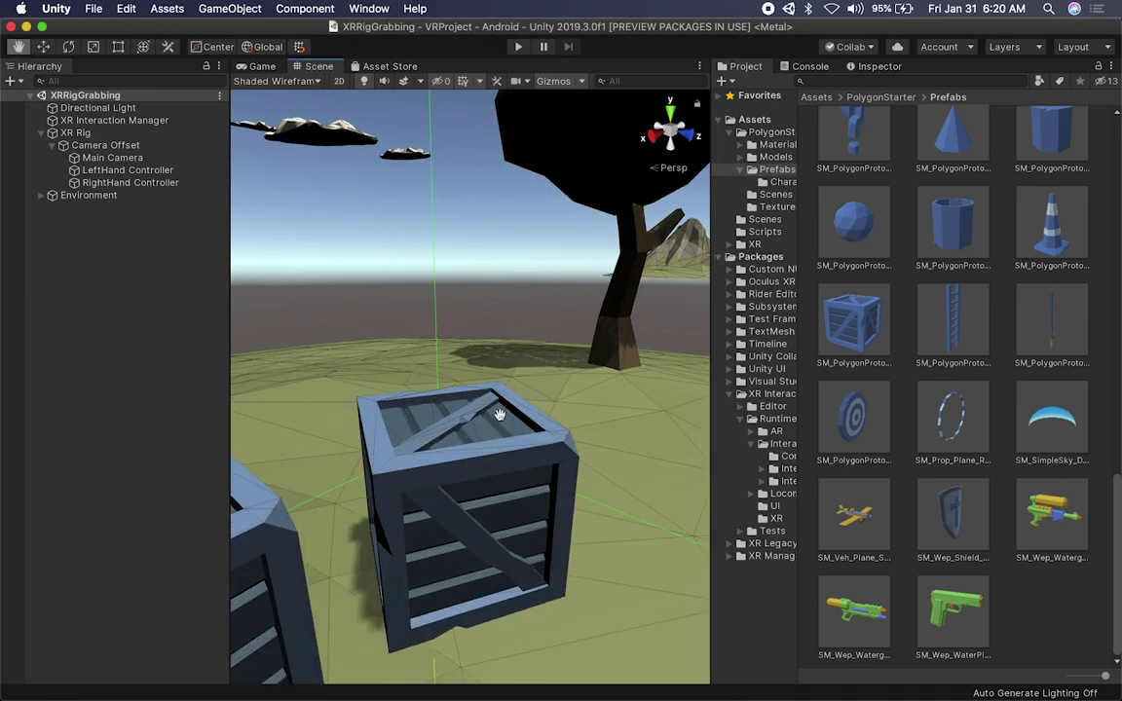
{"action": "scroll", "coordinate": [498, 415], "scroll_direction": "down", "scroll_amount": 8}
{"action": "left_click_drag", "start_coordinate": [546, 325], "coordinate": [472, 384], "text": "alt"}
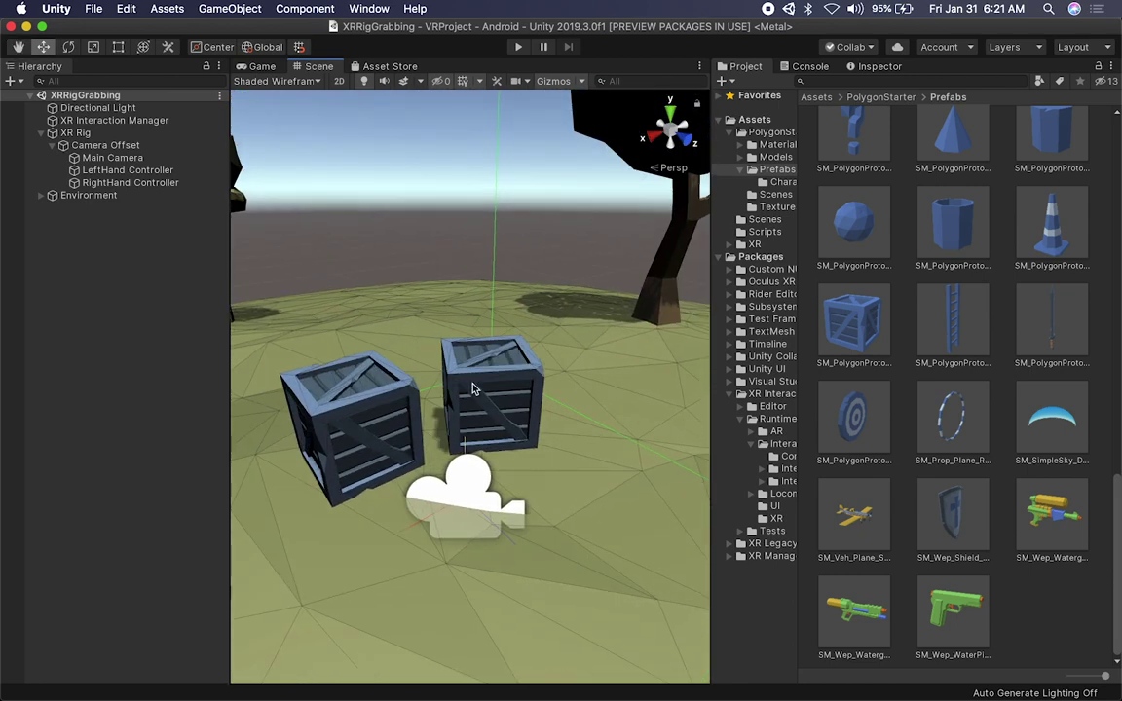
{"action": "scroll", "coordinate": [472, 389], "scroll_direction": "up", "scroll_amount": 3}
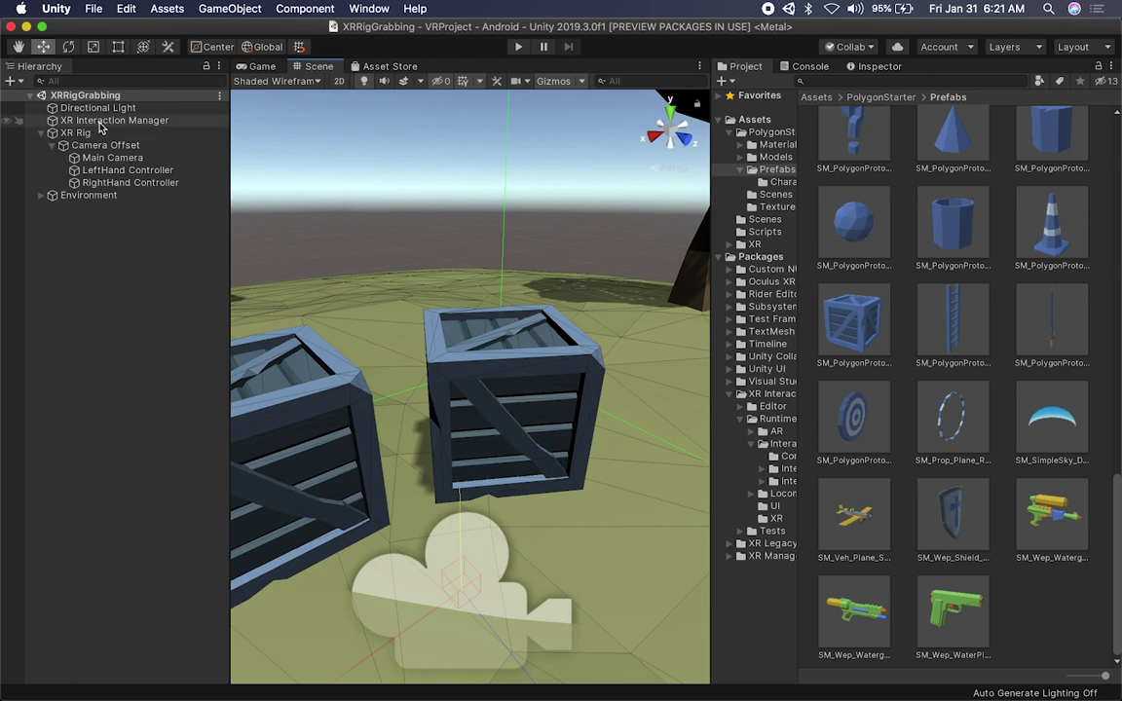
{"action": "middle_click_drag", "start_coordinate": [581, 419], "coordinate": [592, 511]}
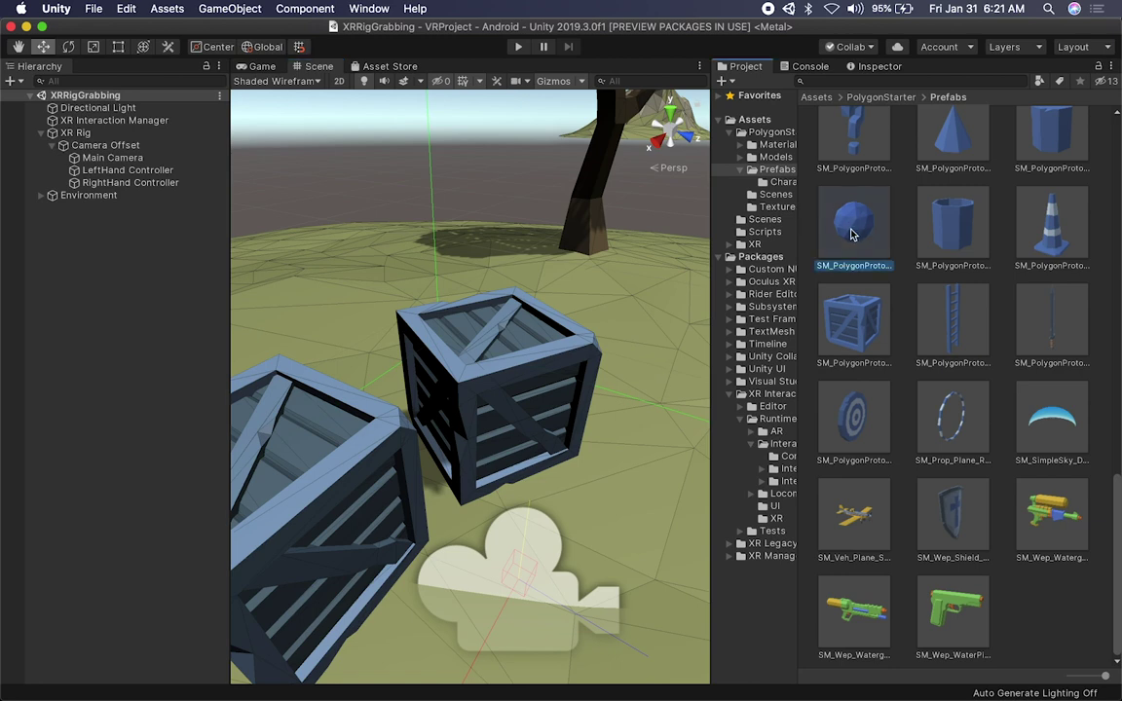
{"action": "left_click_drag", "start_coordinate": [850, 234], "coordinate": [584, 305]}
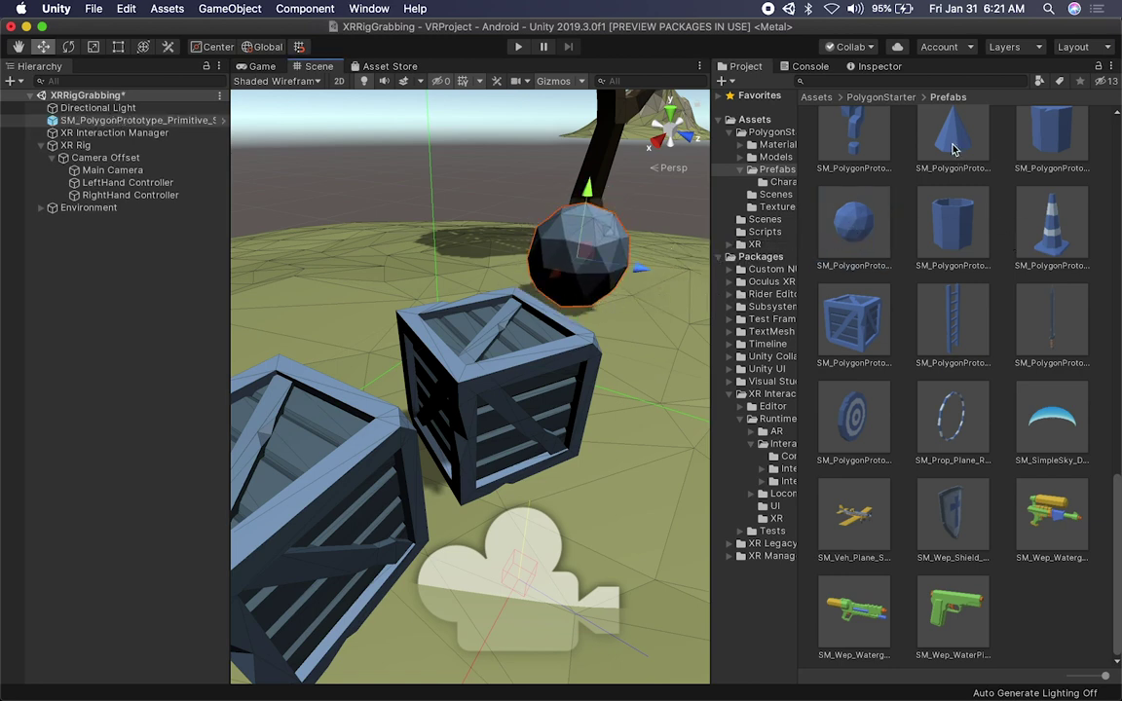
{"action": "left_click_drag", "start_coordinate": [954, 138], "coordinate": [631, 389]}
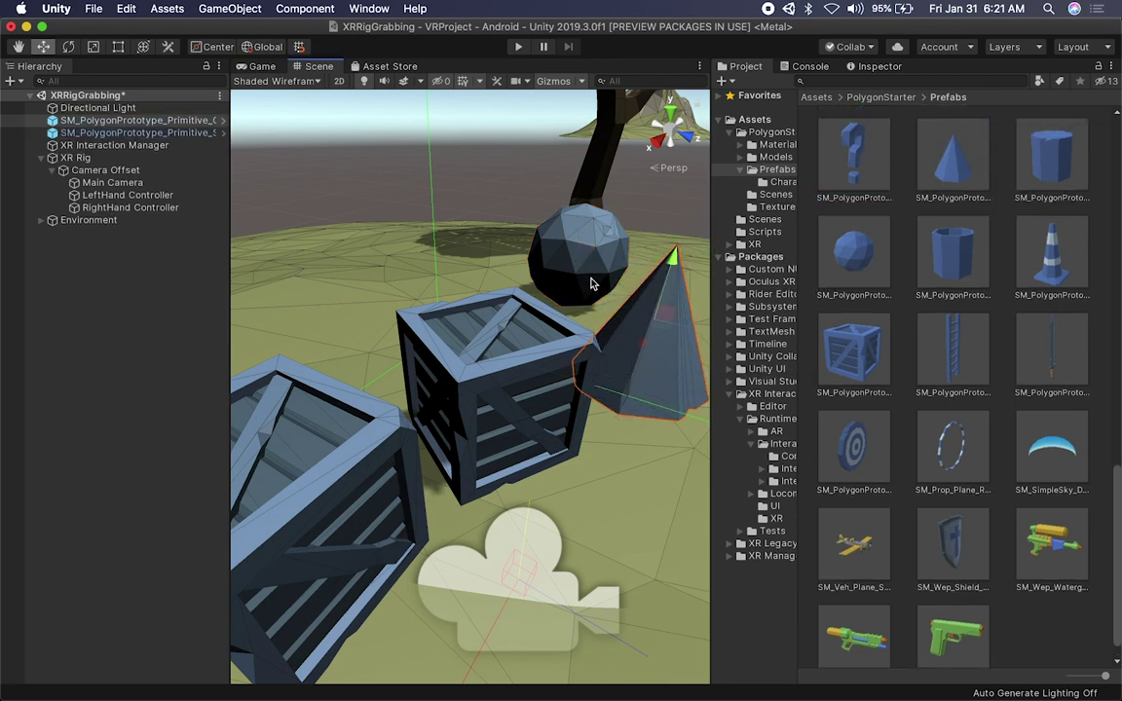
{"action": "left_click", "coordinate": [560, 286]}
{"action": "left_click_drag", "start_coordinate": [550, 288], "coordinate": [531, 305]}
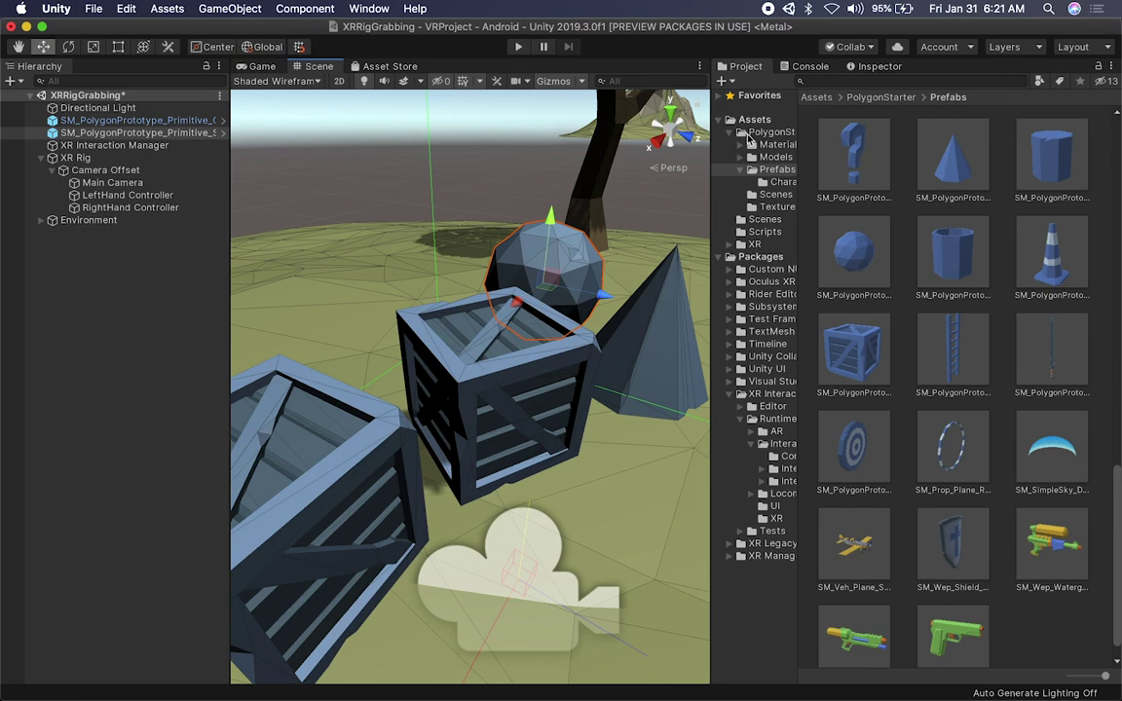
Show the Inspector beside a widened Scene view, and move the cone above the crate nearest the sphere.
{"action": "left_click_drag", "start_coordinate": [708, 130], "coordinate": [874, 129]}
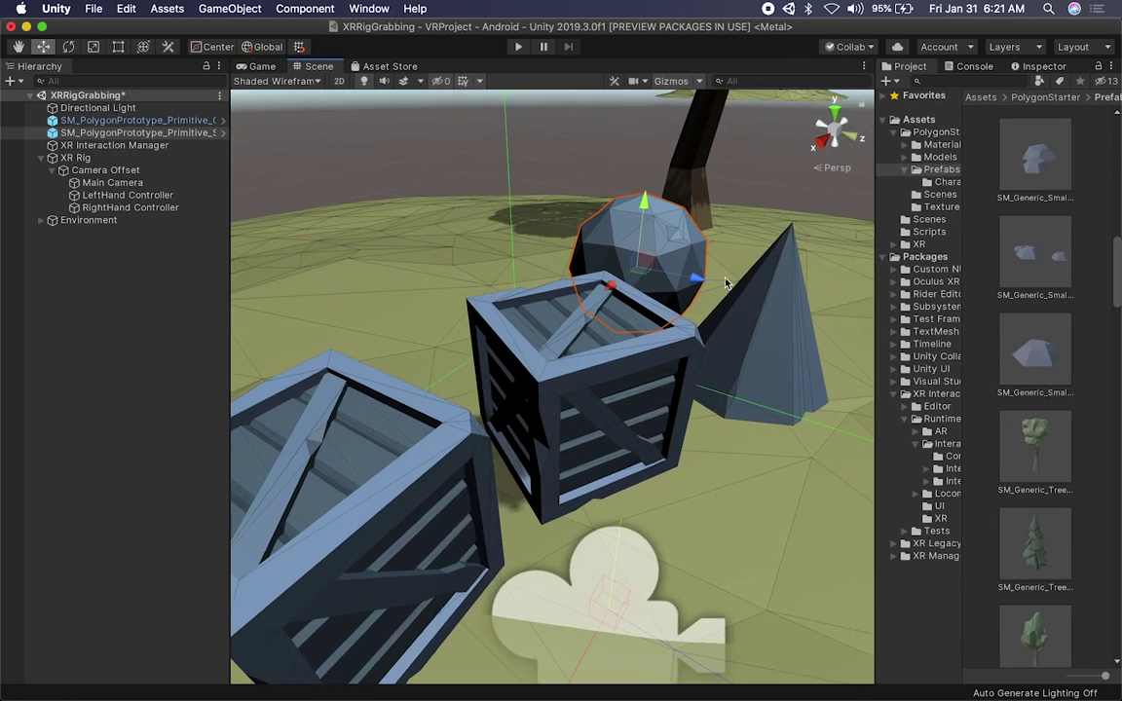
{"action": "left_click", "coordinate": [1032, 67]}
{"action": "middle_click_drag", "start_coordinate": [672, 370], "coordinate": [551, 369]}
{"action": "left_click", "coordinate": [703, 363]}
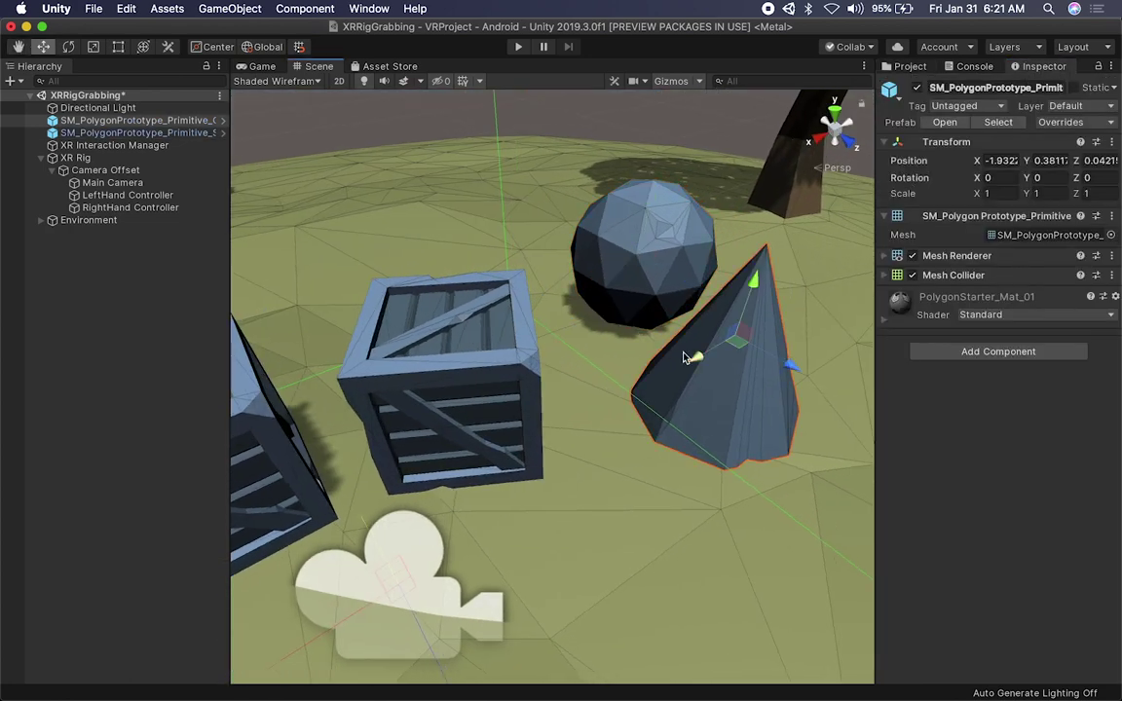
{"action": "left_click_drag", "start_coordinate": [685, 358], "coordinate": [502, 386]}
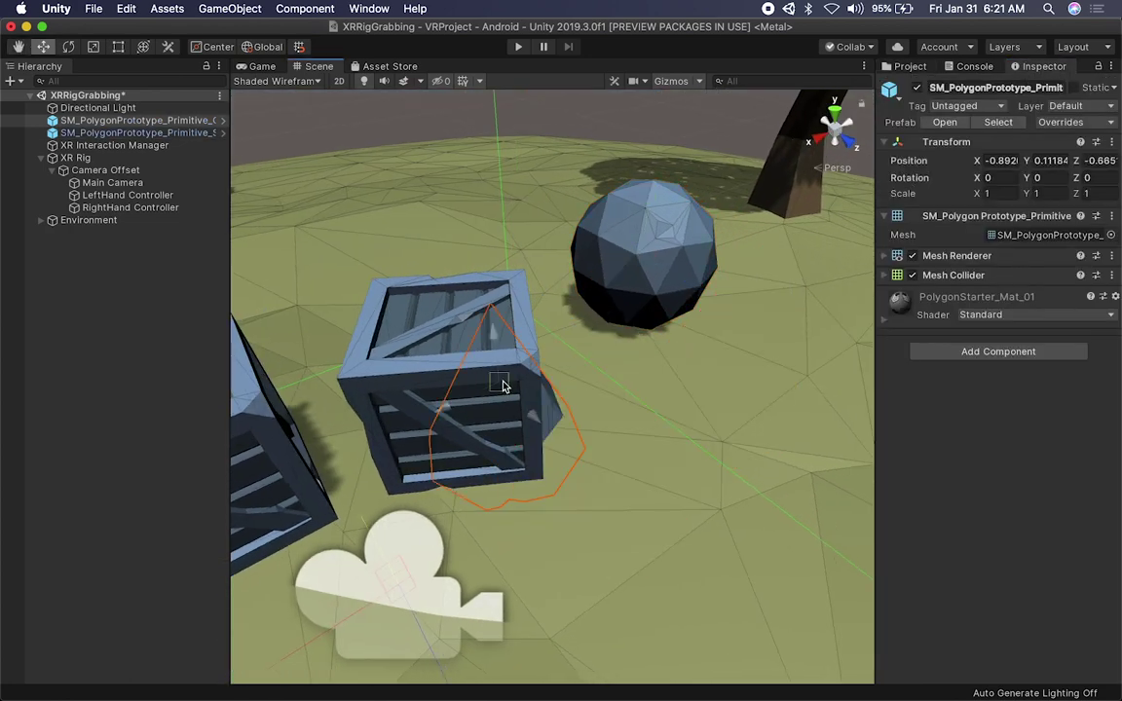
{"action": "left_click", "coordinate": [504, 433]}
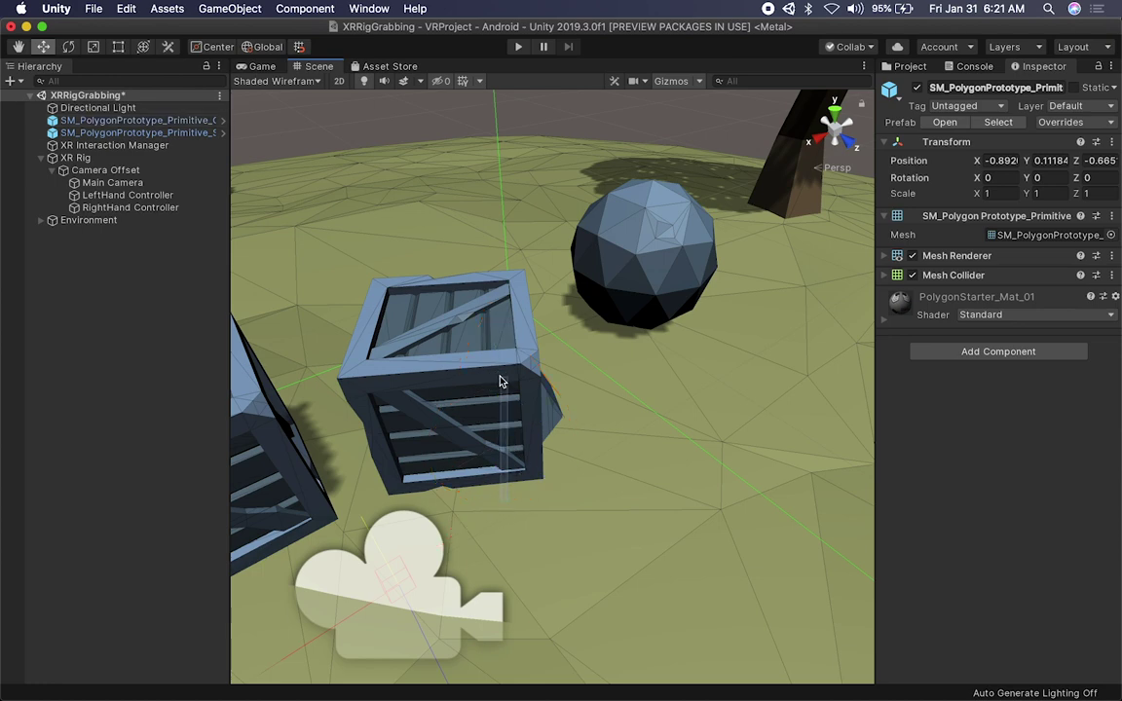
{"action": "left_click", "coordinate": [498, 382]}
{"action": "left_click_drag", "start_coordinate": [489, 348], "coordinate": [529, 203]}
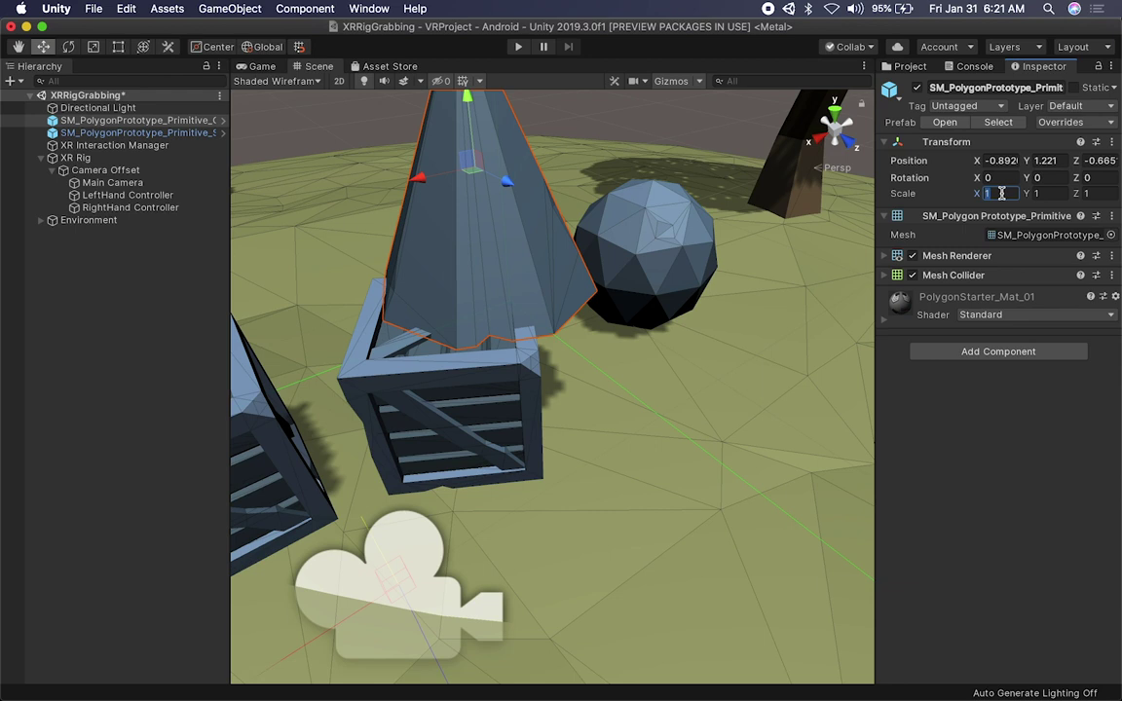
Scale the cone to 0.25 on X, Y and Z, and lower it onto the top of the crate.
{"action": "type", "text": ".25"}
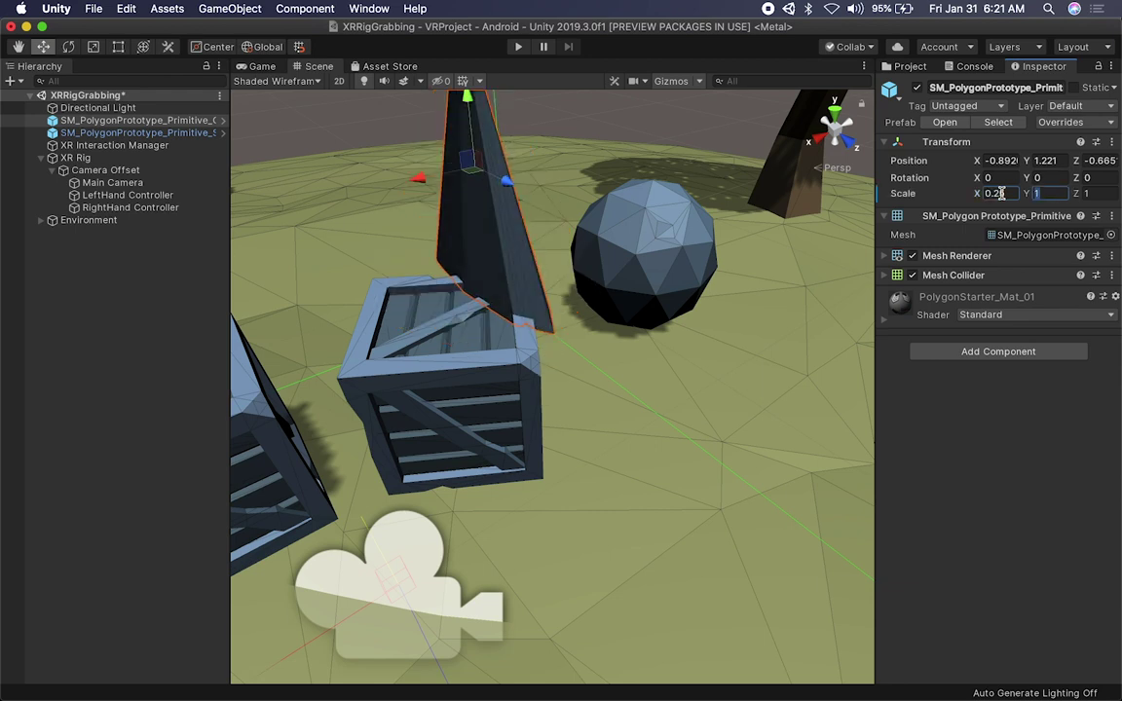
{"action": "type", "text": ".25"}
{"action": "key", "text": "Tab"}
{"action": "type", "text": ".25"}
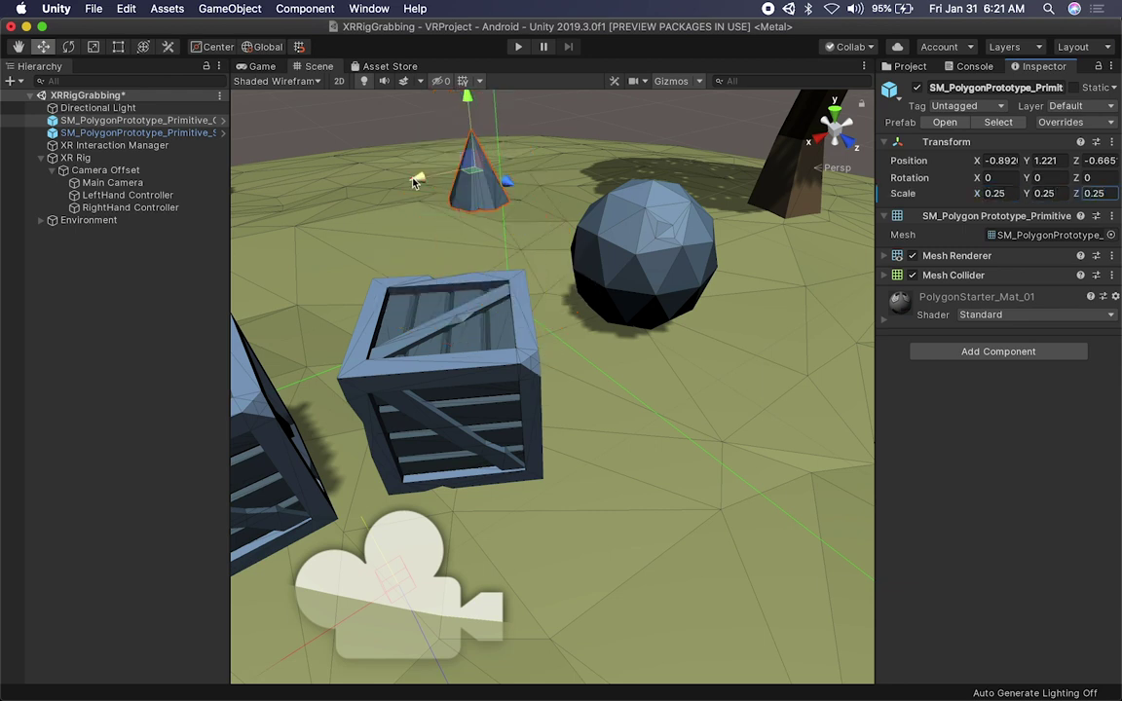
{"action": "left_click_drag", "start_coordinate": [415, 182], "coordinate": [447, 343]}
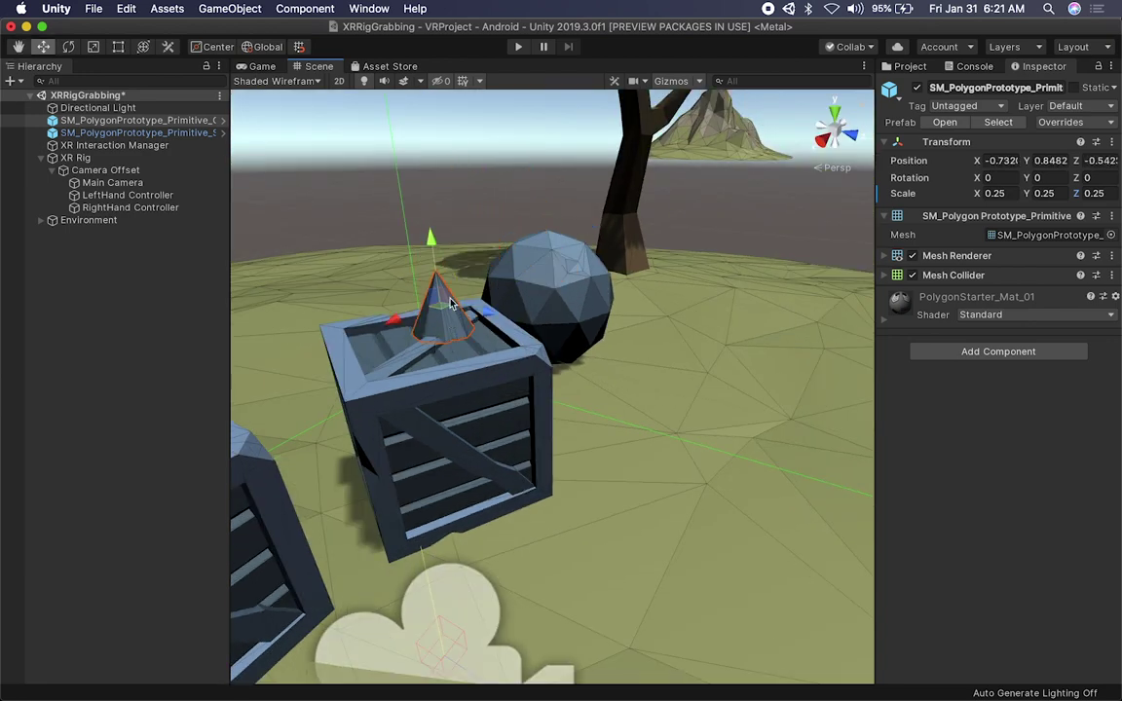
Select the sphere and set its scale to 0.2 on X, Y and Z.
{"action": "left_click", "coordinate": [623, 234]}
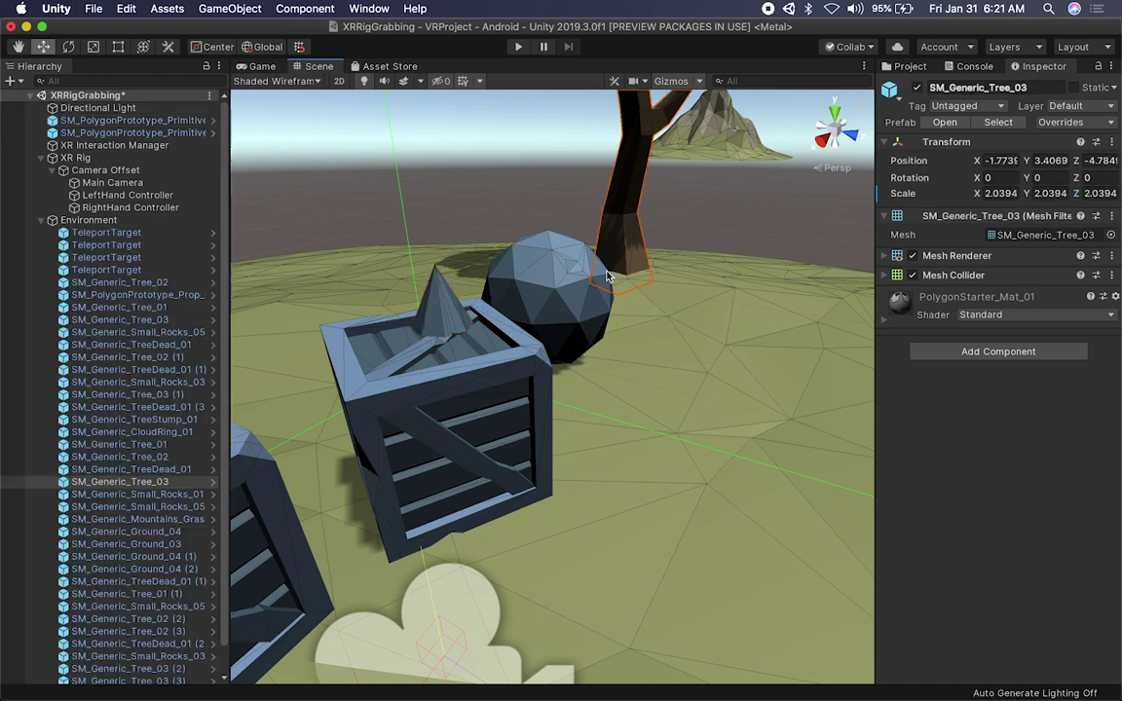
{"action": "left_click", "coordinate": [575, 285]}
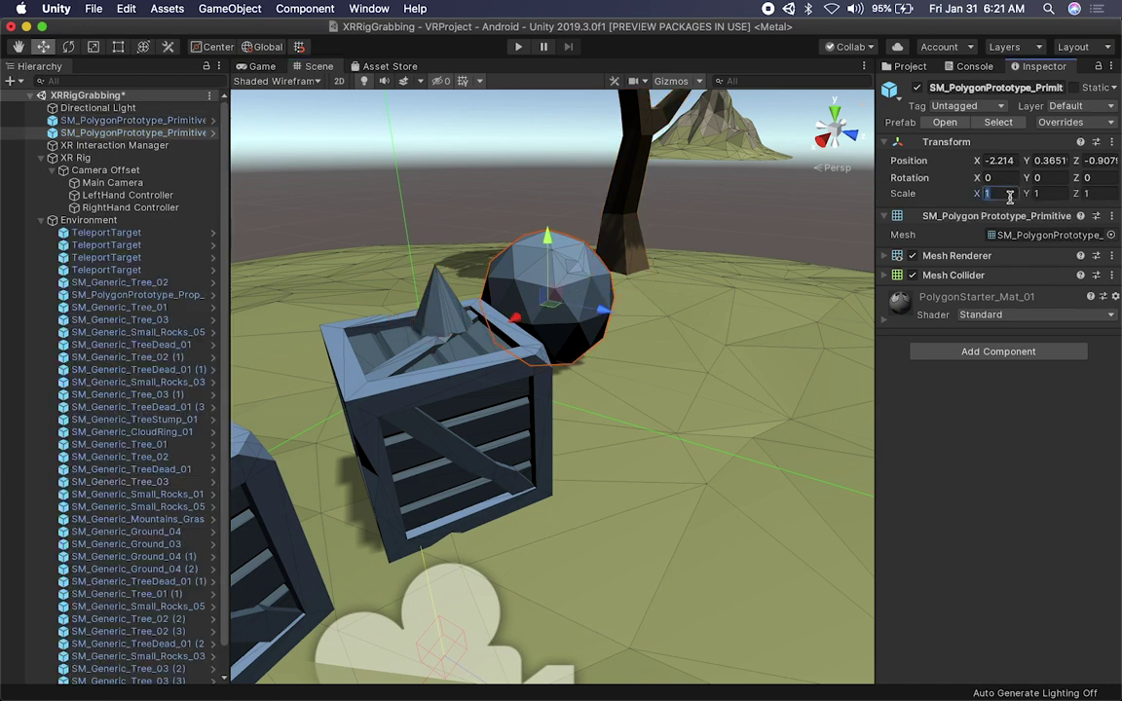
{"action": "type", "text": ".20"}
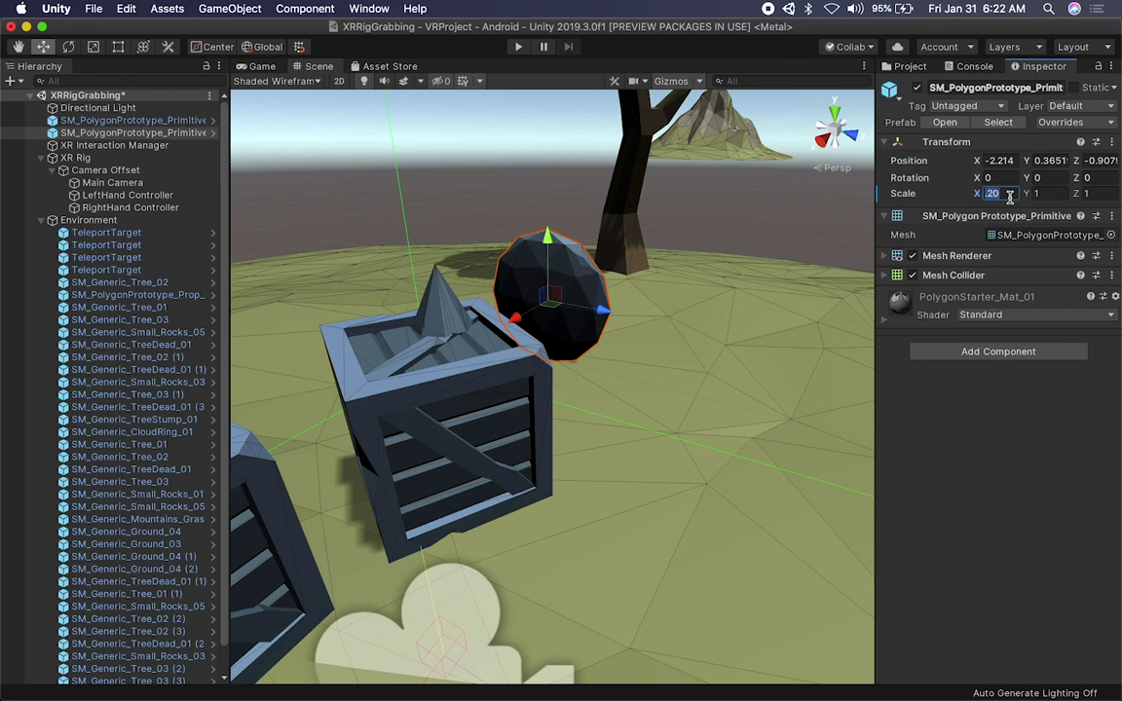
{"action": "type", "text": ".2"}
{"action": "key", "text": "Tab"}
{"action": "type", "text": "0.2"}
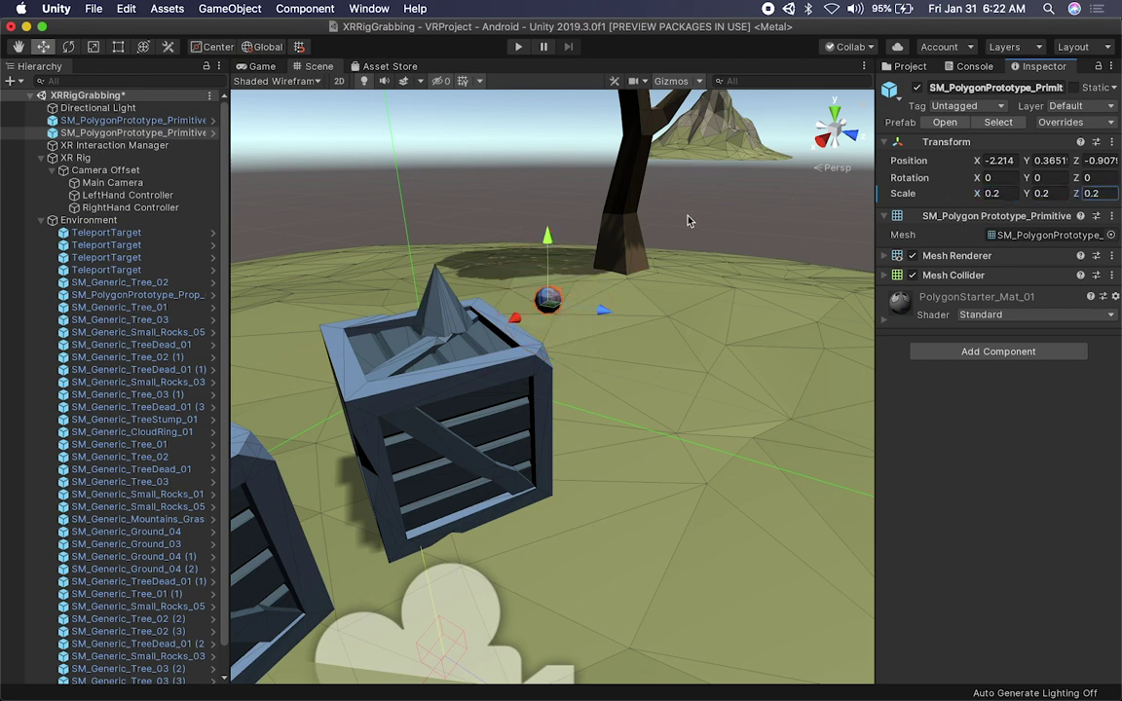
Move the sphere onto the crate at about X -0.5, Y 0.8, Z -0.62, and shift the cone to about Y 0.87, Z -0.4.
{"action": "left_click_drag", "start_coordinate": [521, 331], "coordinate": [413, 404]}
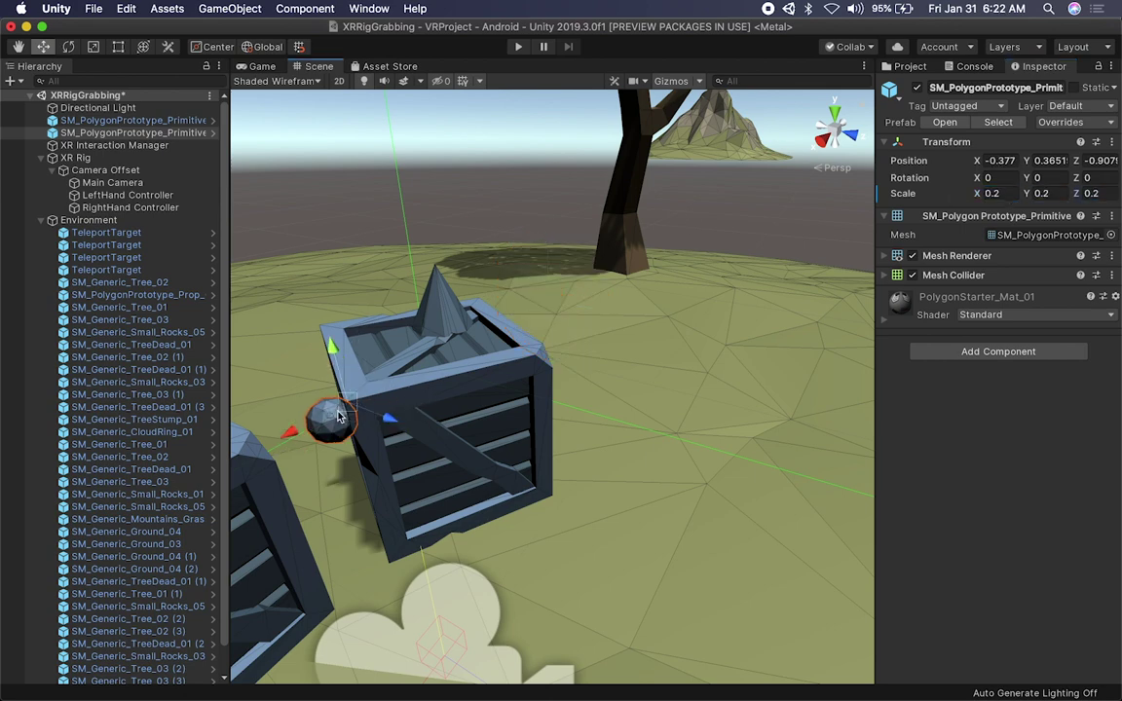
{"action": "left_click_drag", "start_coordinate": [338, 416], "coordinate": [395, 402]}
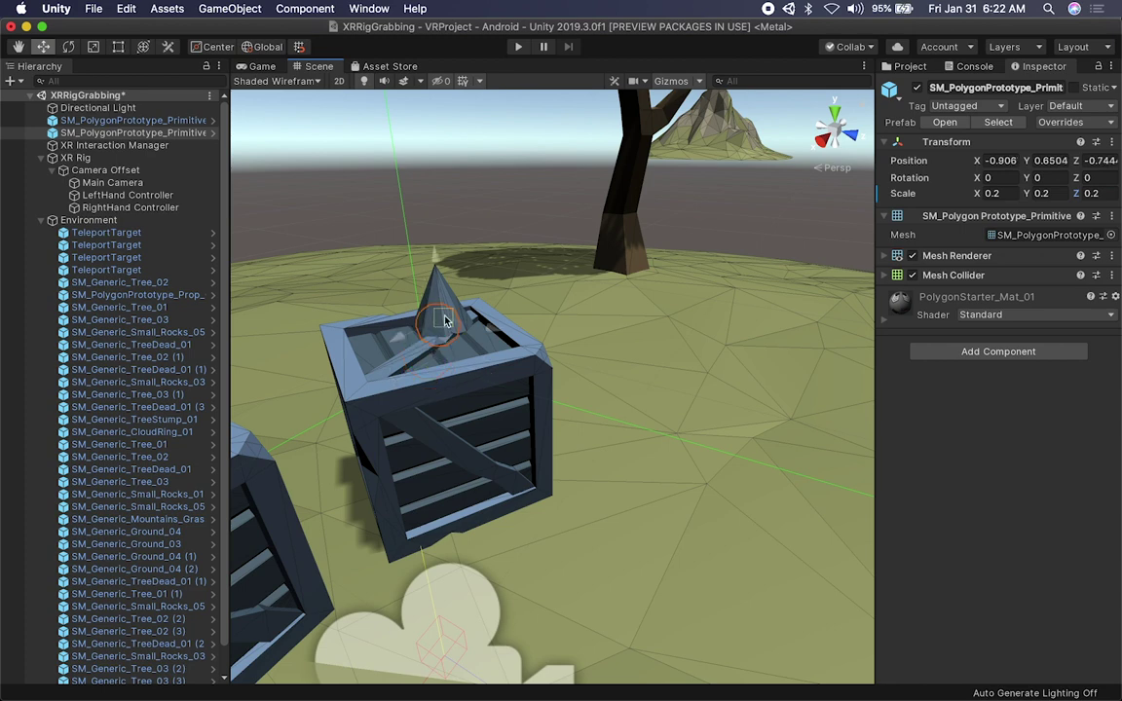
{"action": "left_click_drag", "start_coordinate": [404, 263], "coordinate": [329, 346]}
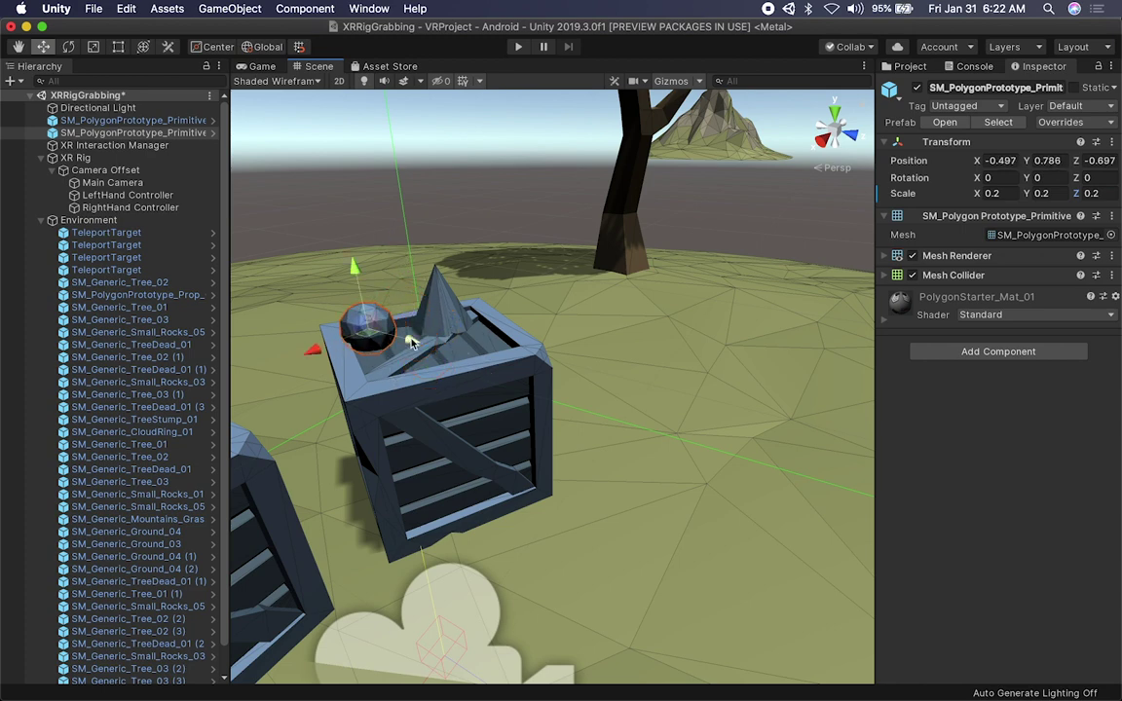
{"action": "left_click_drag", "start_coordinate": [411, 341], "coordinate": [422, 343]}
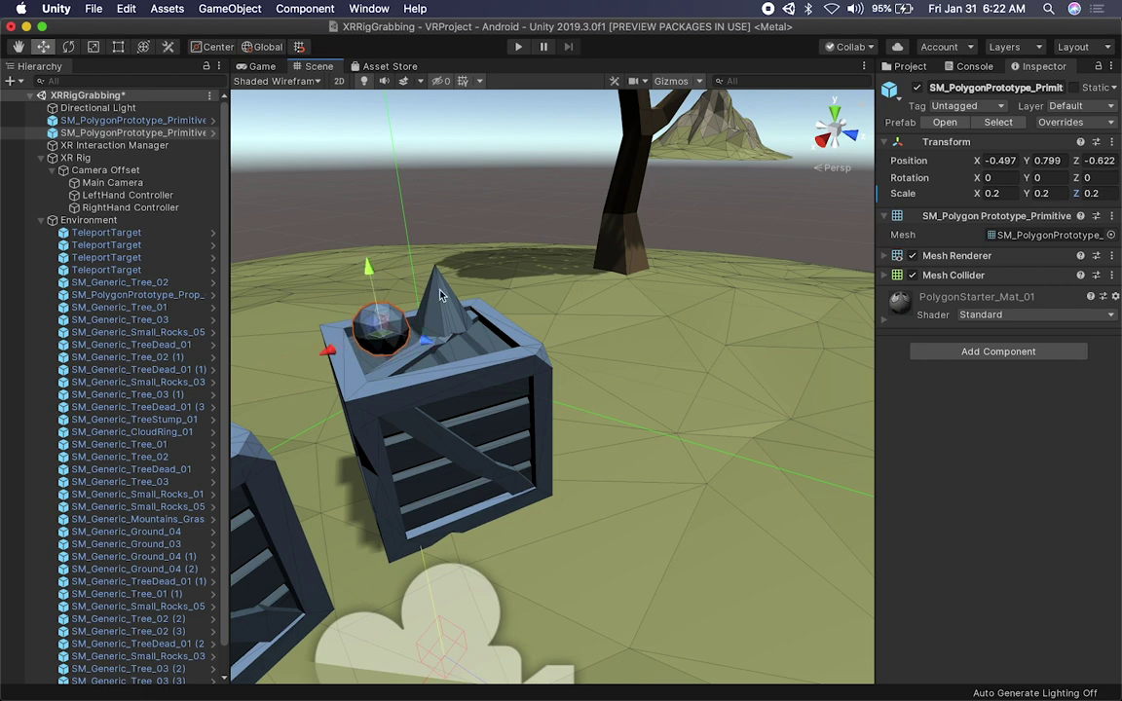
{"action": "left_click", "coordinate": [473, 309]}
{"action": "left_click_drag", "start_coordinate": [504, 312], "coordinate": [314, 422], "text": "alt"}
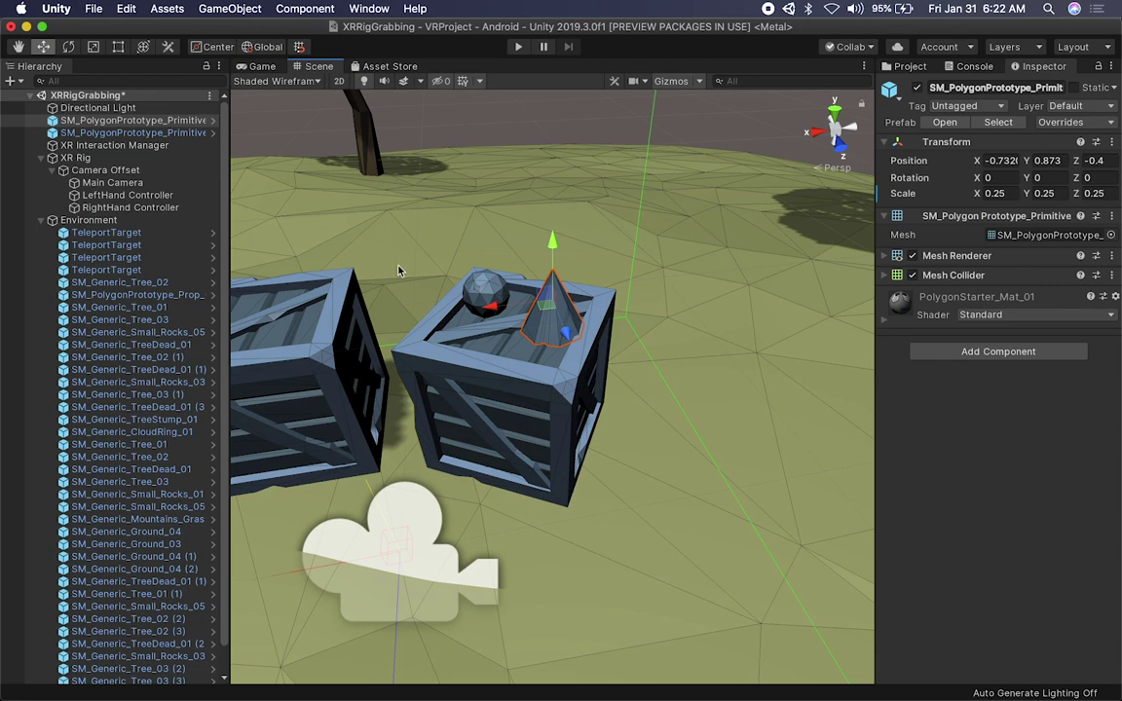
Make both the cone and the sphere children of the Environment object, above the TeleportTarget objects.
{"action": "left_click", "coordinate": [148, 134], "text": "shift"}
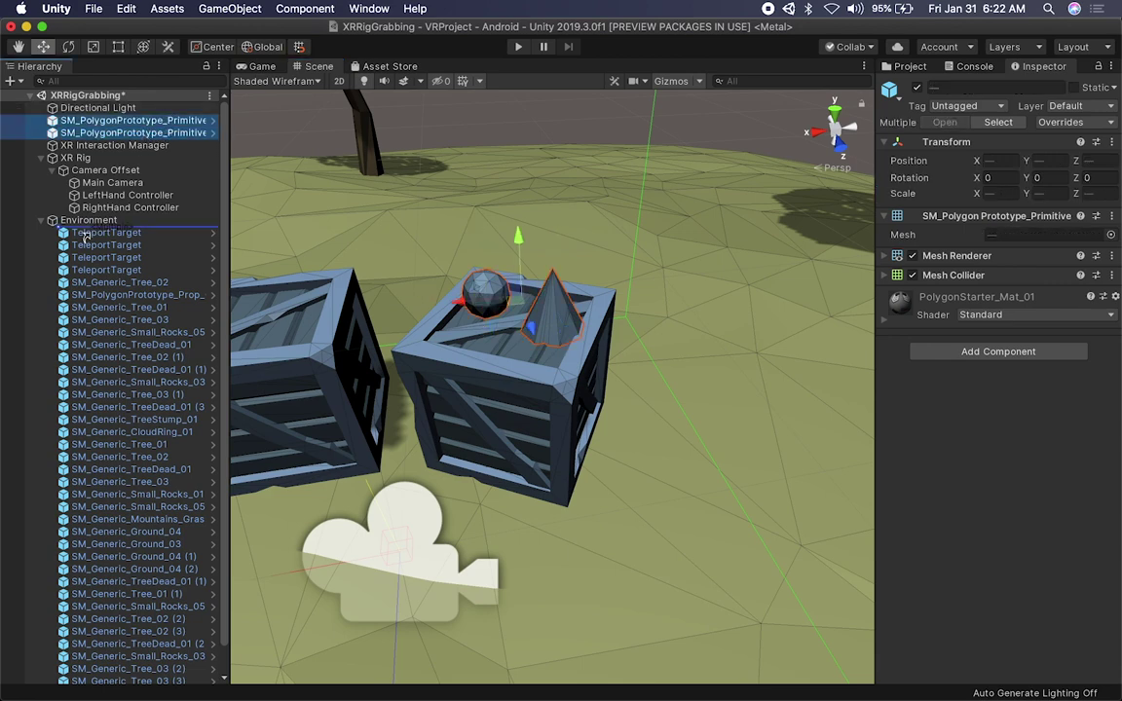
{"action": "left_click_drag", "start_coordinate": [91, 230], "coordinate": [98, 232]}
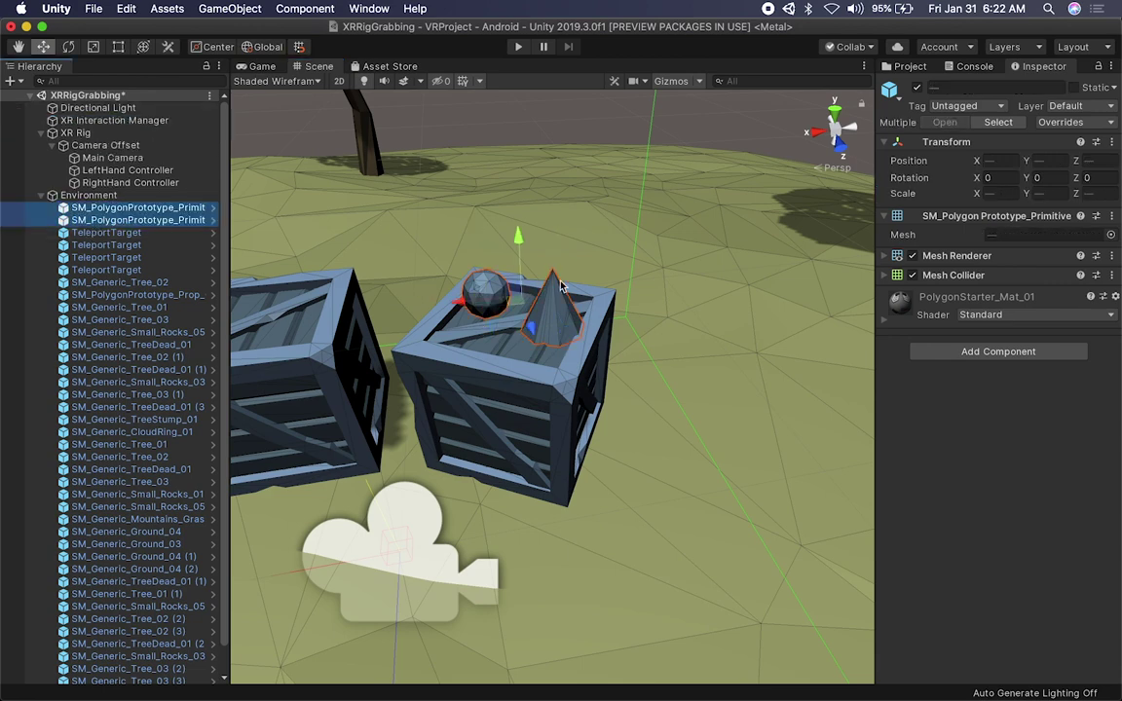
Add an XR Grab Interactable component to the cone on the crate.
{"action": "left_click", "coordinate": [565, 315]}
{"action": "left_click_drag", "start_coordinate": [519, 308], "coordinate": [516, 399]}
{"action": "key", "text": "f"}
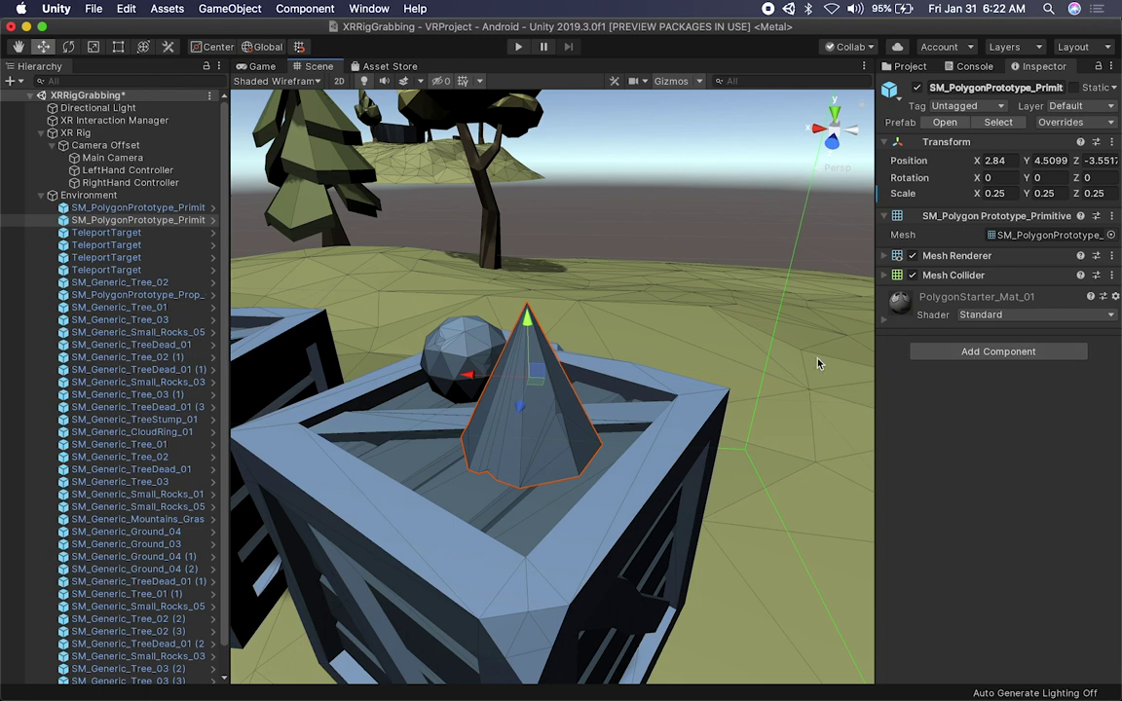
{"action": "left_click", "coordinate": [1007, 356]}
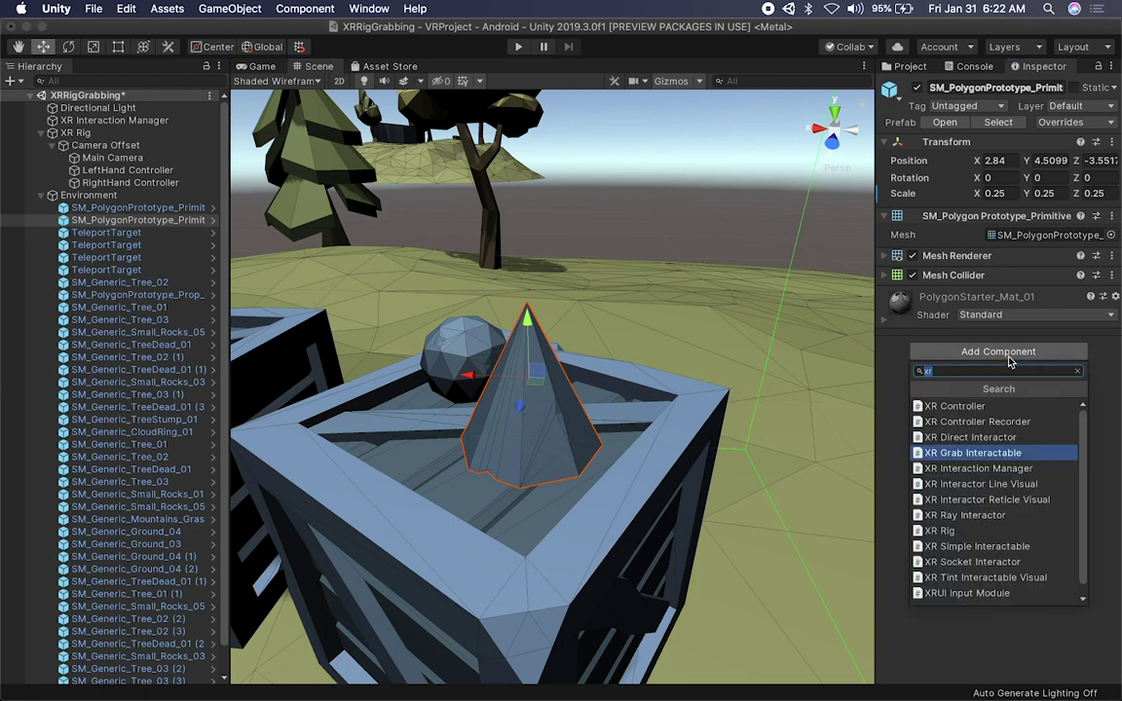
{"action": "left_click", "coordinate": [970, 454]}
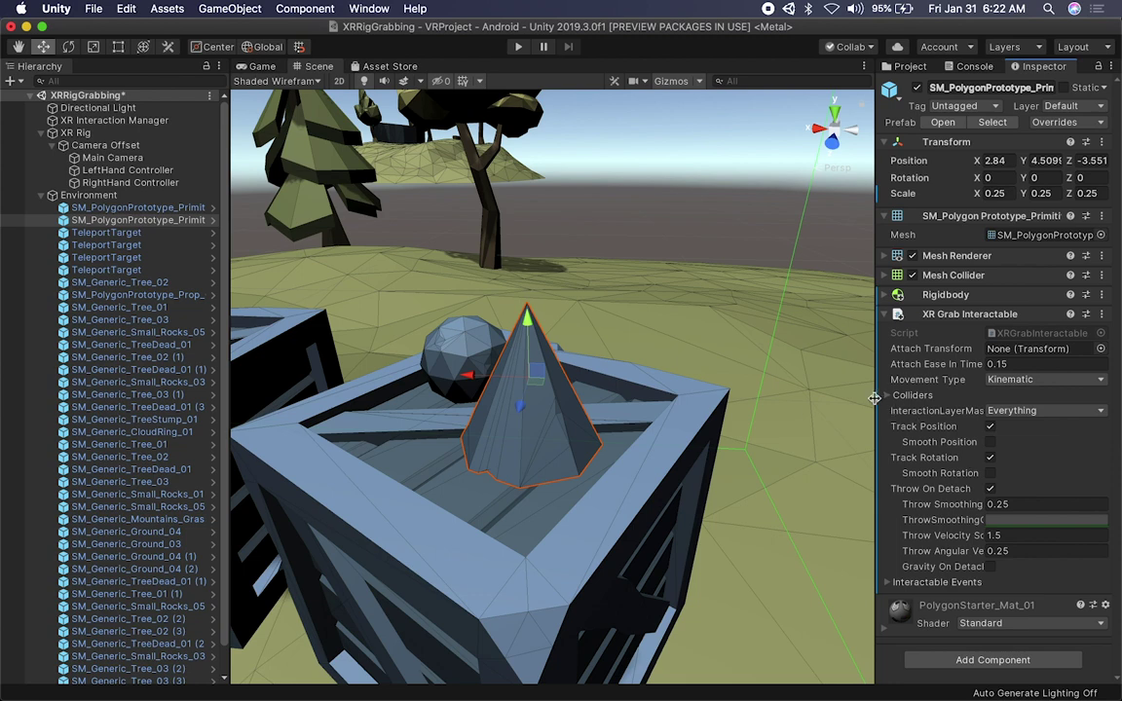
Examine the cone's XR Grab Interactable settings, including the interaction layer mask options and the extra Smooth Position and Smooth Rotation parameters.
{"action": "left_click_drag", "start_coordinate": [874, 397], "coordinate": [777, 392]}
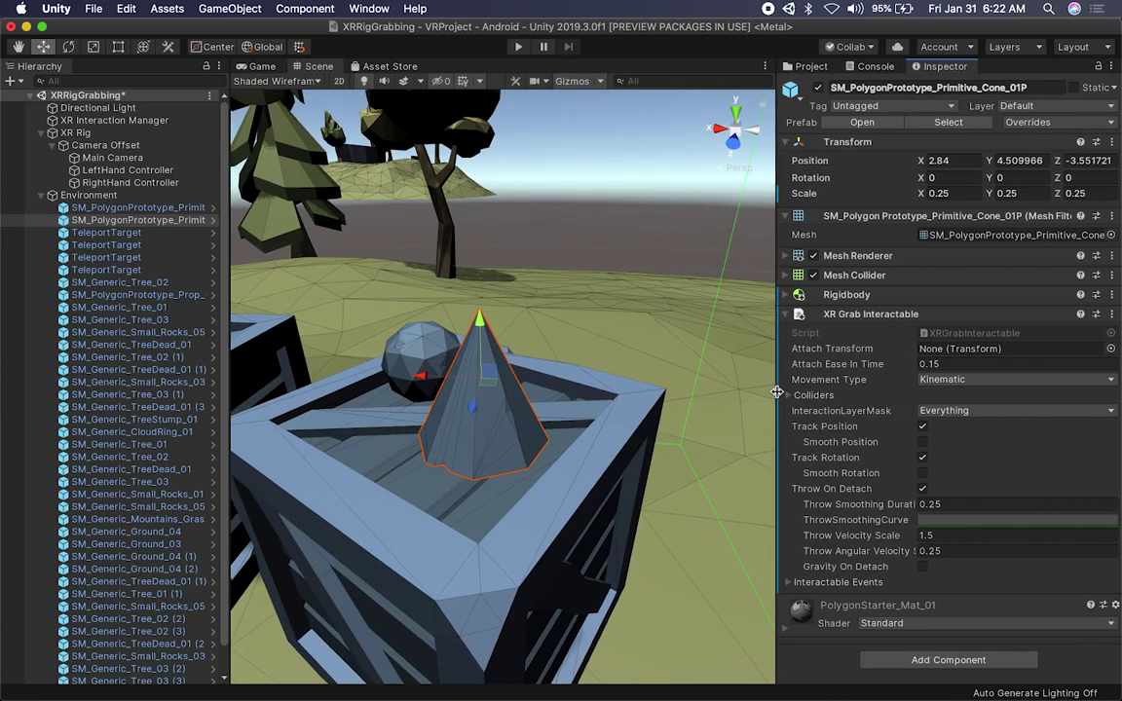
{"action": "left_click", "coordinate": [919, 363]}
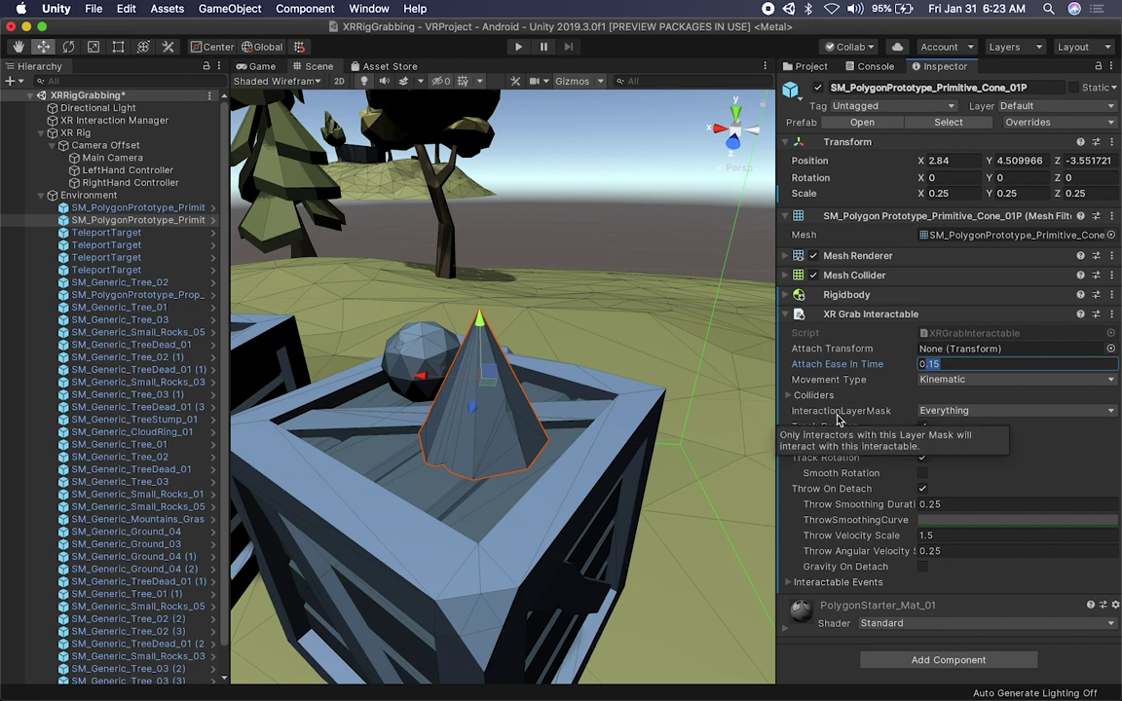
{"action": "left_click", "coordinate": [952, 412]}
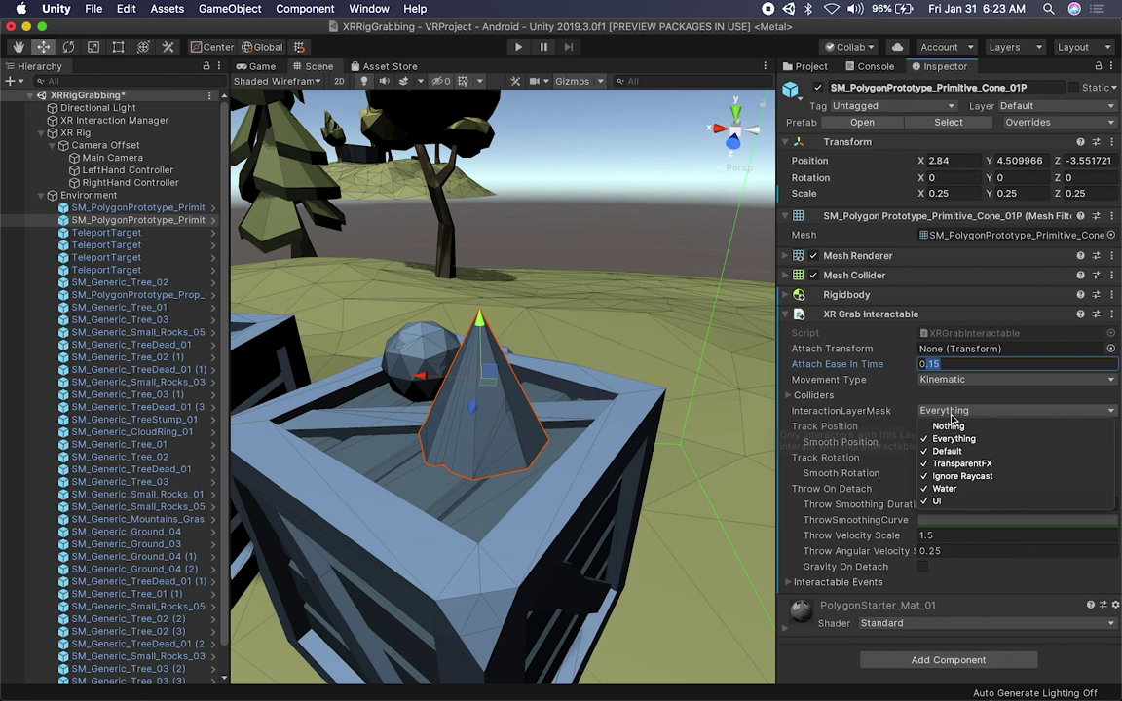
{"action": "left_click", "coordinate": [940, 413]}
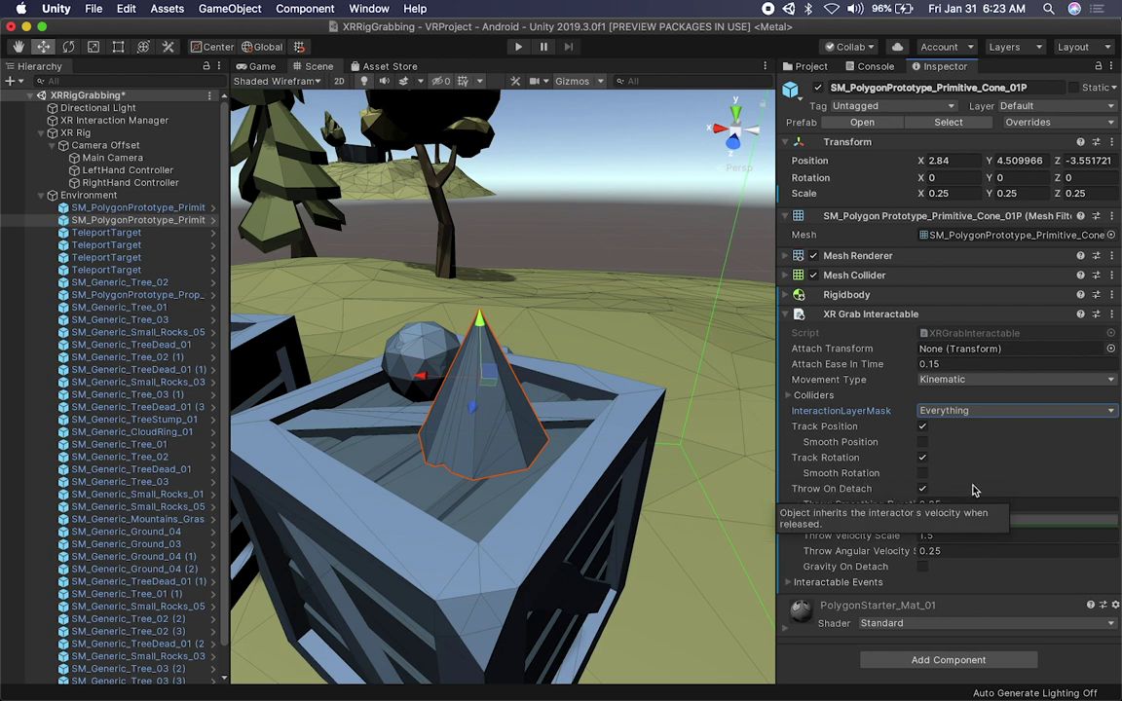
{"action": "left_click", "coordinate": [922, 443]}
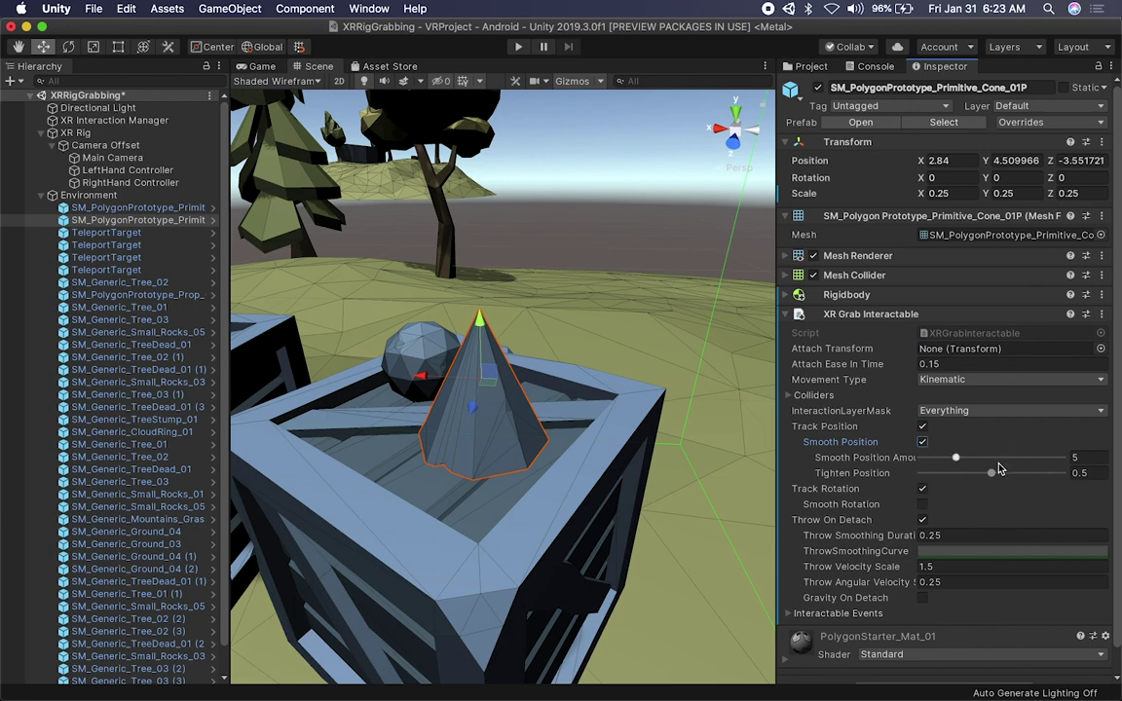
{"action": "left_click", "coordinate": [922, 442]}
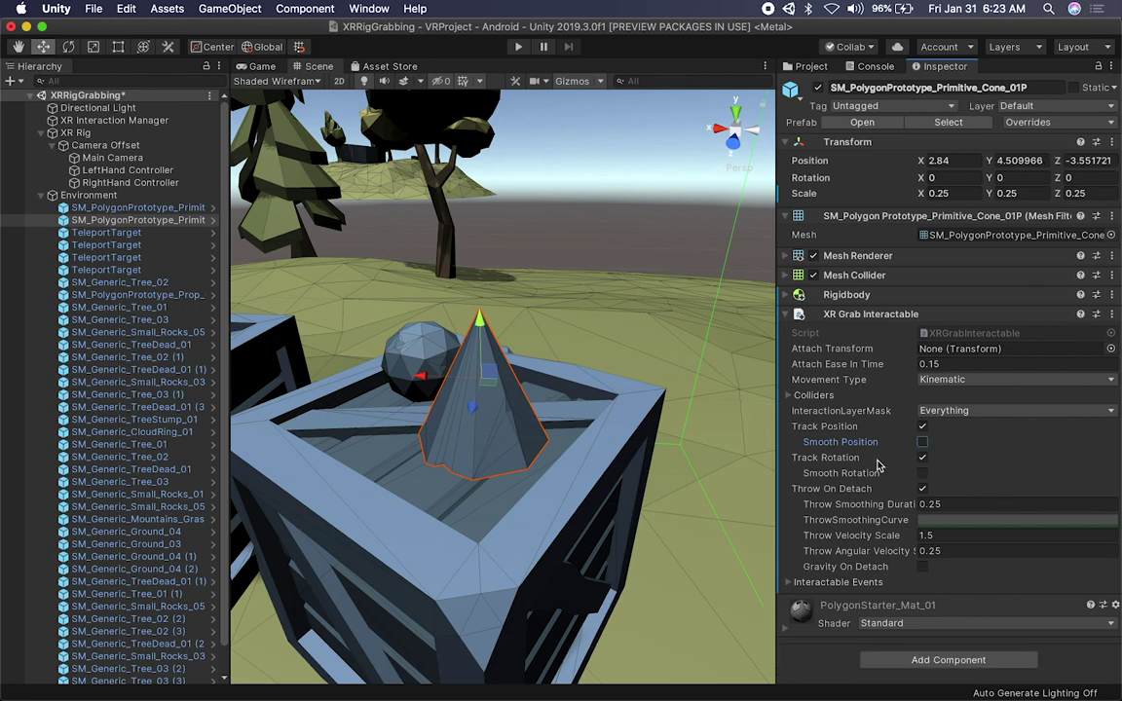
{"action": "left_click", "coordinate": [922, 473]}
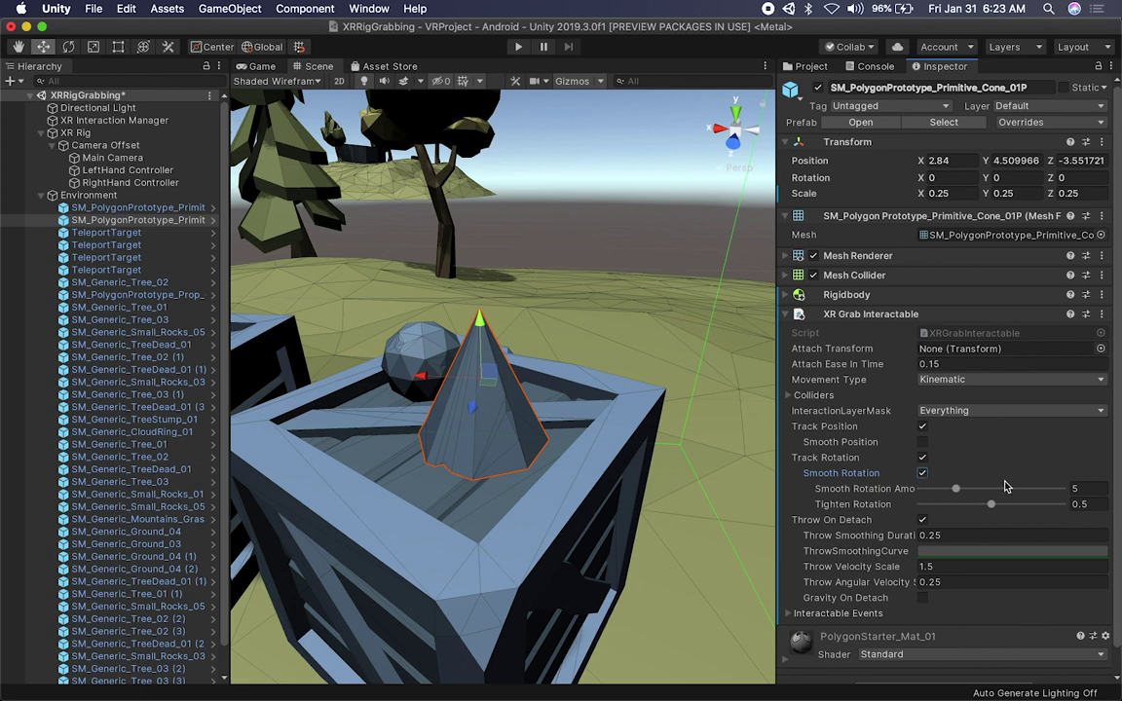
{"action": "left_click", "coordinate": [922, 473]}
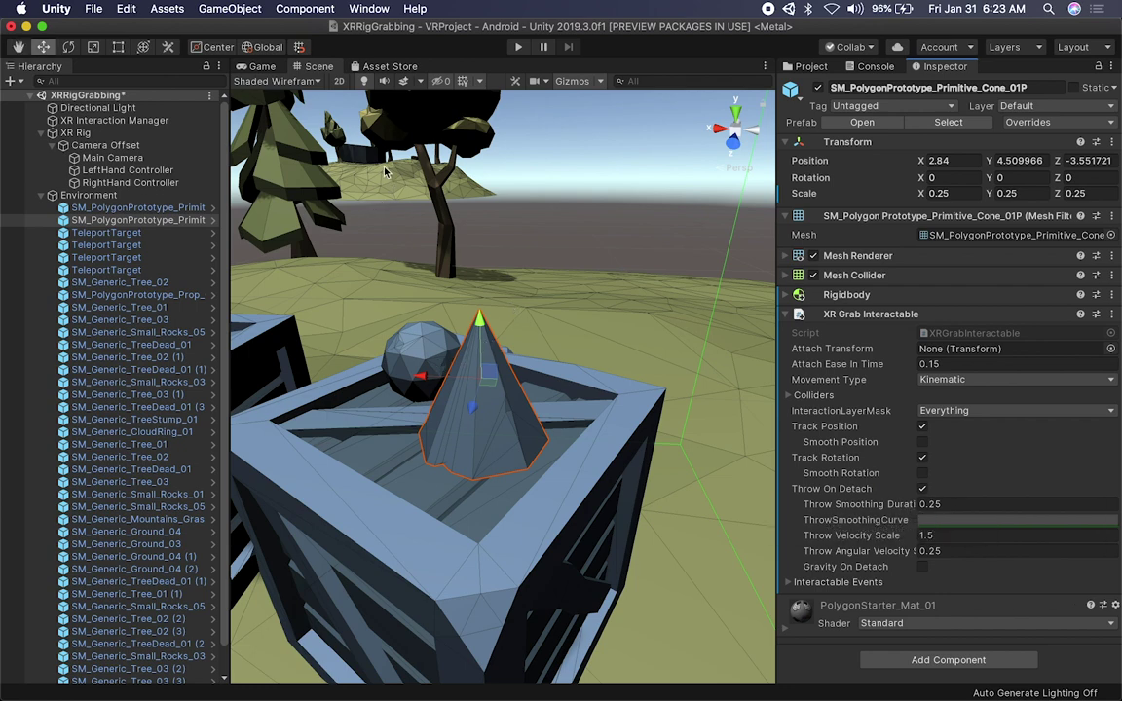
{"action": "left_click_drag", "start_coordinate": [352, 167], "coordinate": [439, 173], "text": "alt"}
{"action": "scroll", "coordinate": [398, 265], "scroll_direction": "down", "scroll_amount": 10}
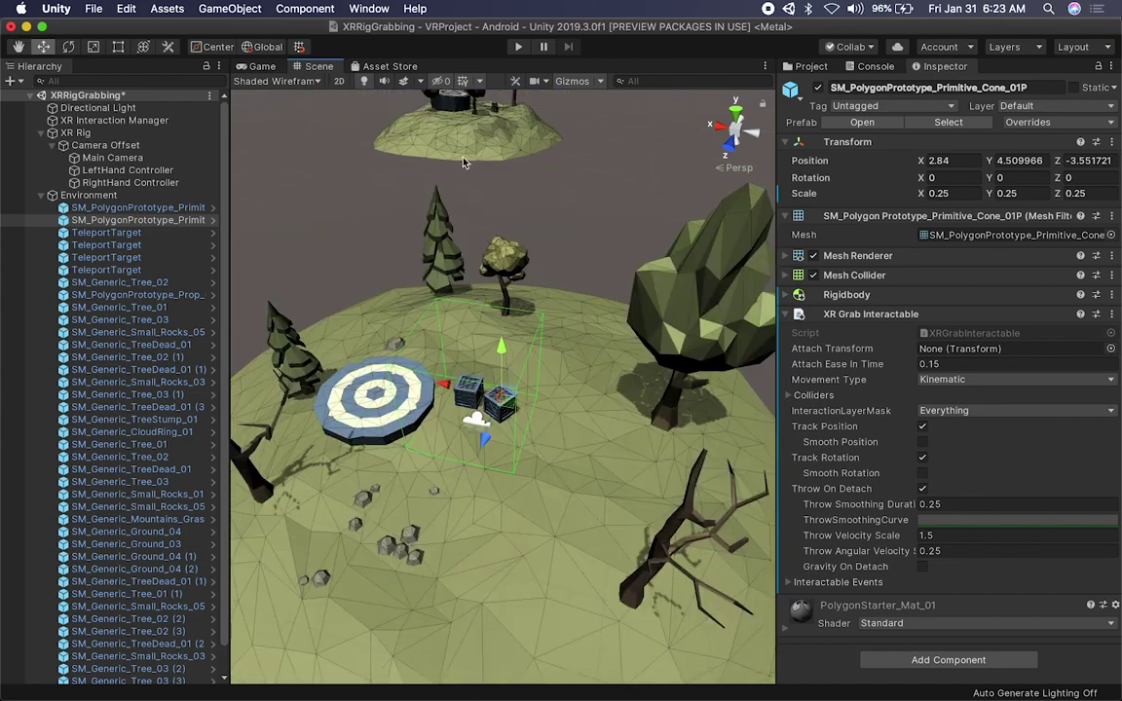
{"action": "scroll", "coordinate": [504, 395], "scroll_direction": "up", "scroll_amount": 8}
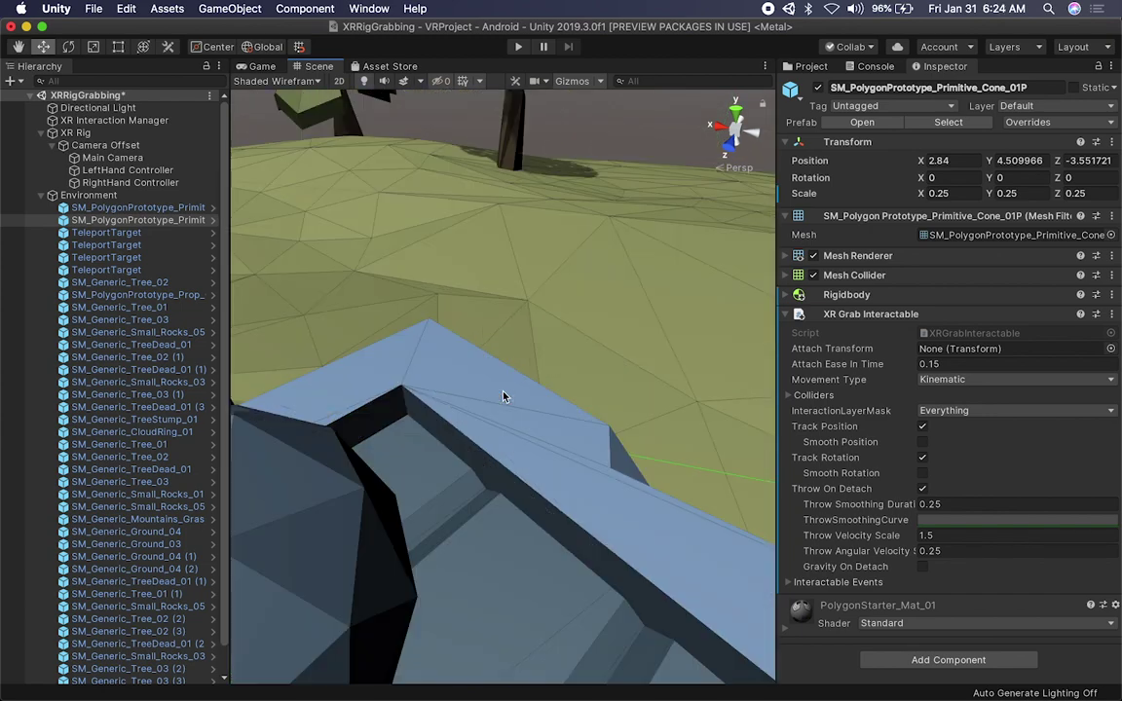
{"action": "scroll", "coordinate": [504, 394], "scroll_direction": "down", "scroll_amount": 4}
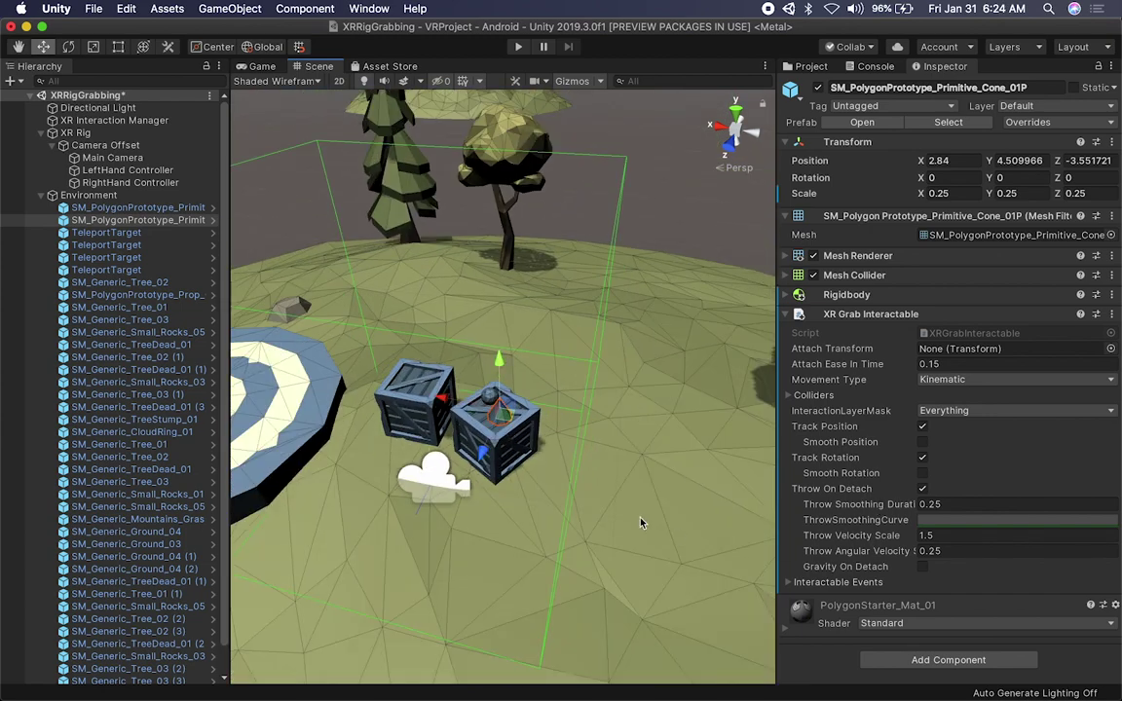
{"action": "scroll", "coordinate": [545, 420], "scroll_direction": "up", "scroll_amount": 2}
{"action": "scroll", "coordinate": [545, 421], "scroll_direction": "up", "scroll_amount": 4}
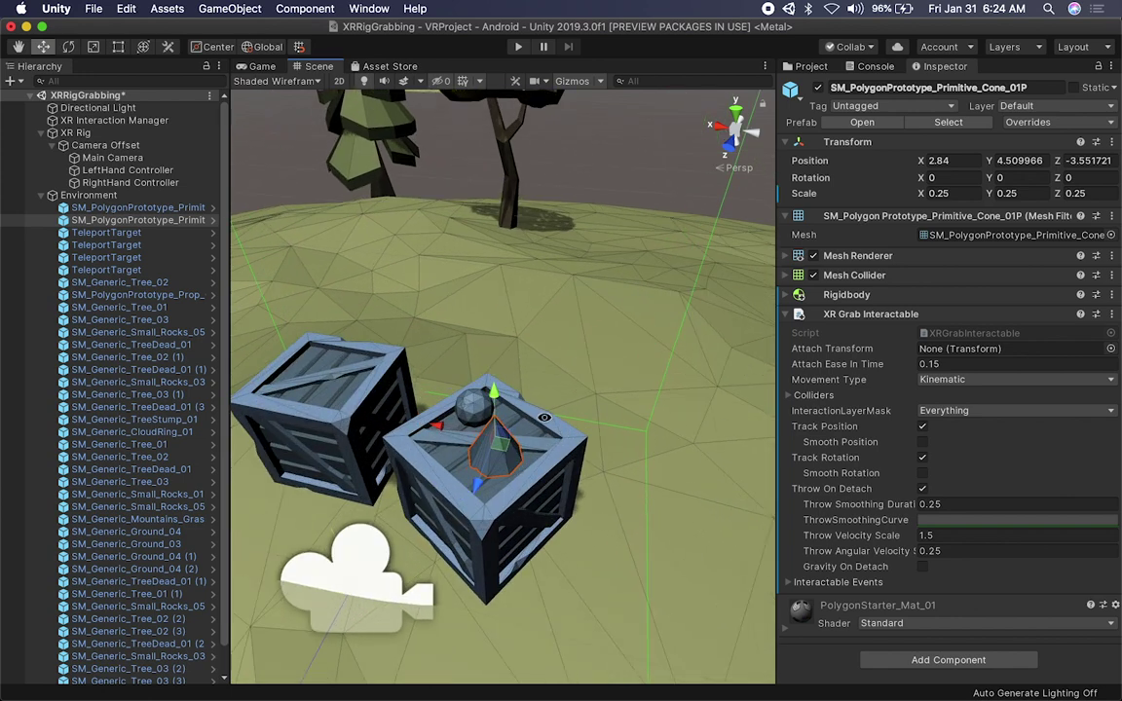
{"action": "left_click_drag", "start_coordinate": [545, 421], "coordinate": [546, 475], "text": "alt"}
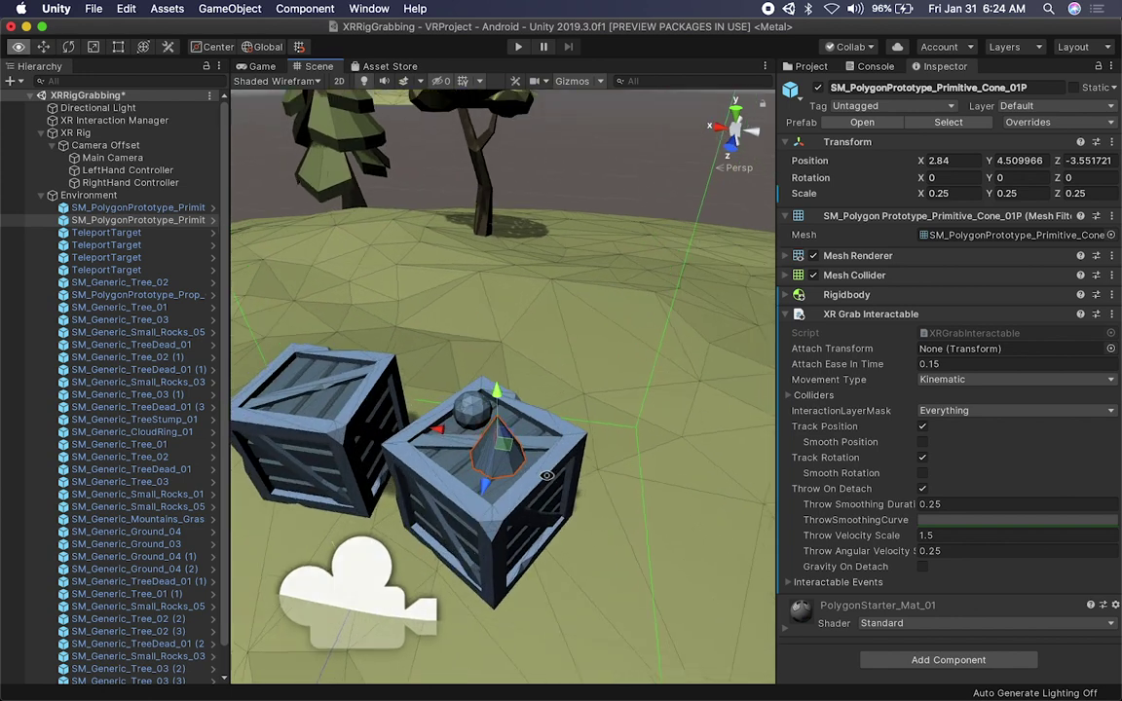
{"action": "left_click", "coordinate": [949, 533]}
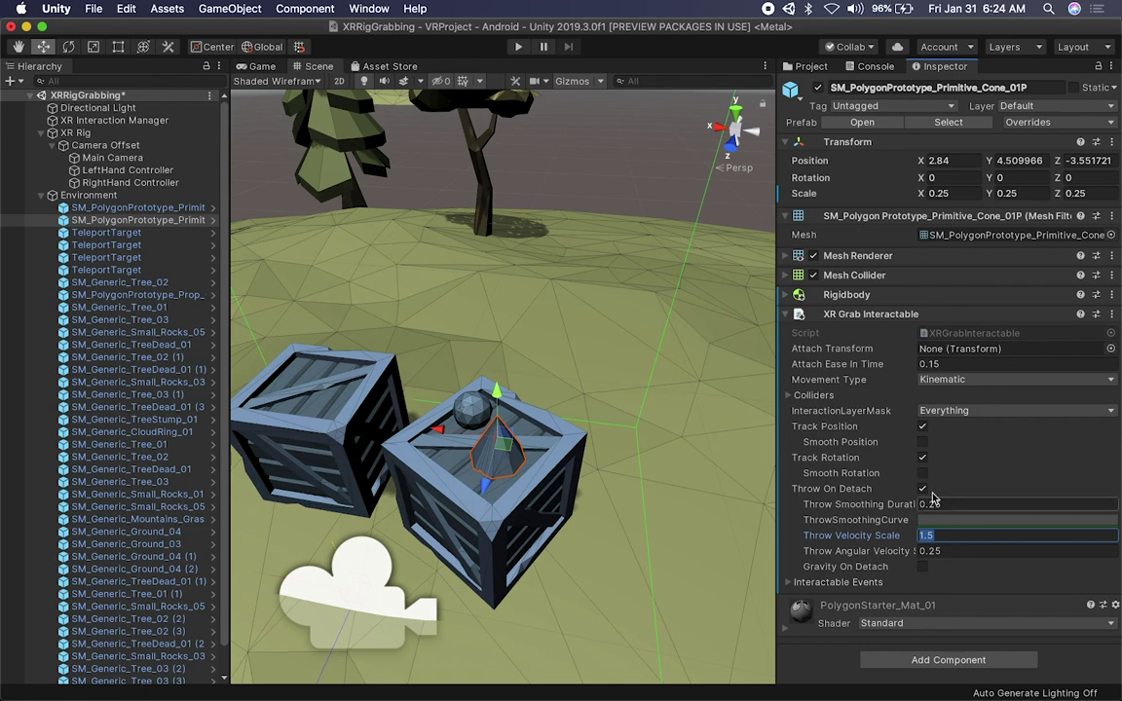
{"action": "left_click_drag", "start_coordinate": [436, 360], "coordinate": [680, 442], "text": "alt"}
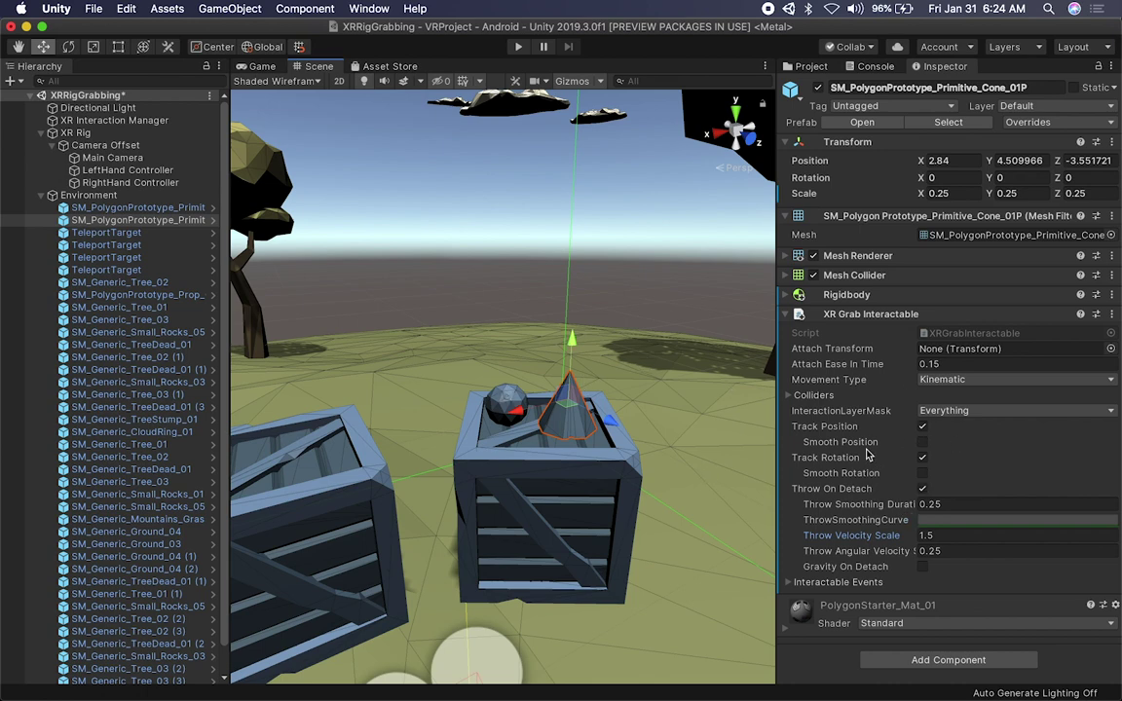
Add an XR Grab Interactable component to the sphere on the crate and set its Throw Velocity Scale to 5.
{"action": "left_click", "coordinate": [195, 207]}
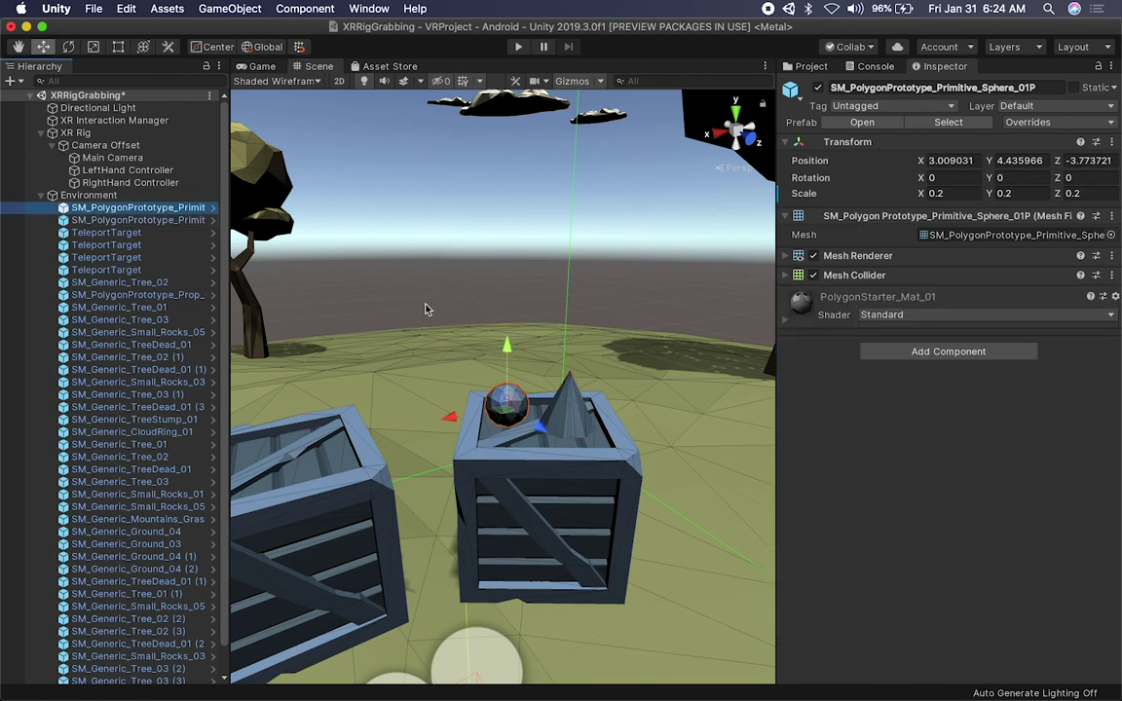
{"action": "left_click", "coordinate": [949, 351]}
{"action": "type", "text": "xr"}
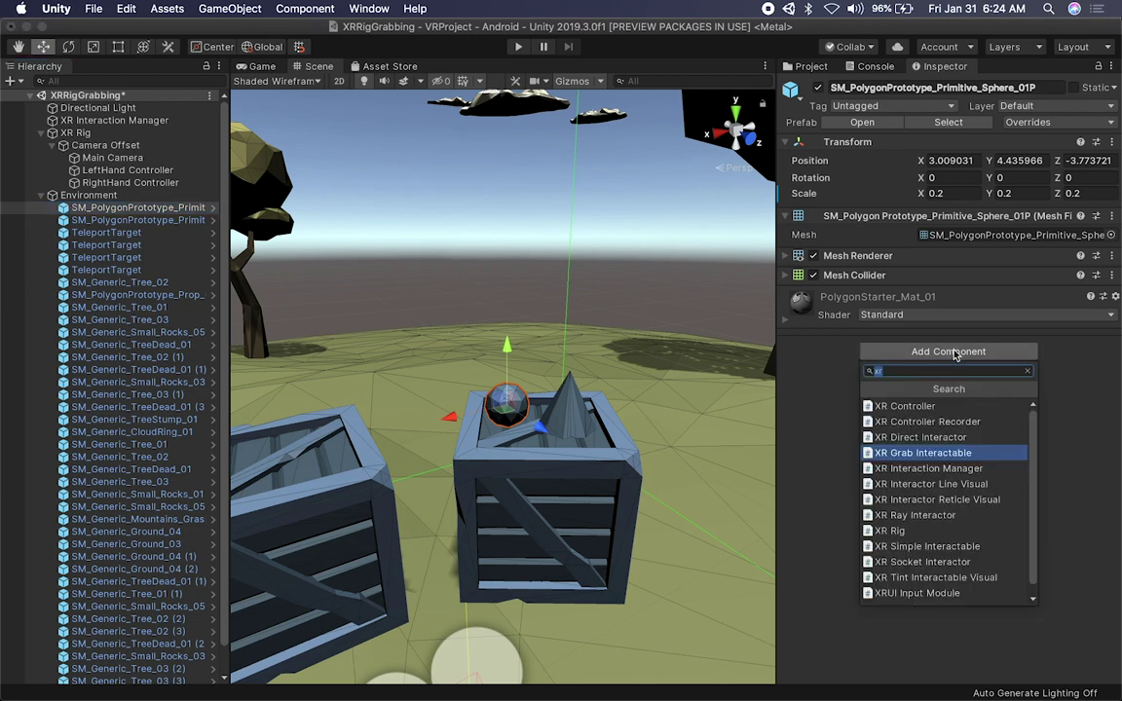
{"action": "key", "text": "Return"}
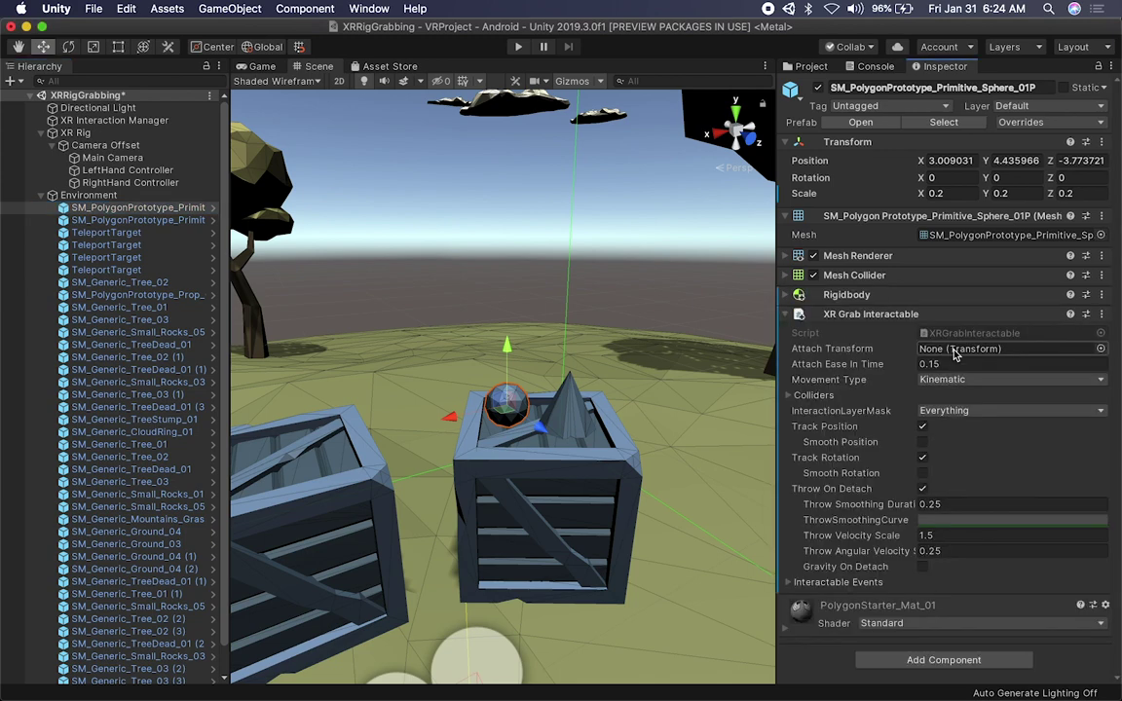
{"action": "left_click", "coordinate": [932, 534]}
Duplicate the sphere onto the other crate at about X 4.05 and set the copy's Throw Velocity Scale to 10.
{"action": "middle_click_drag", "start_coordinate": [443, 434], "coordinate": [545, 387]}
{"action": "key", "text": "super+d"}
{"action": "left_click_drag", "start_coordinate": [545, 388], "coordinate": [274, 389]}
{"action": "key", "text": "f"}
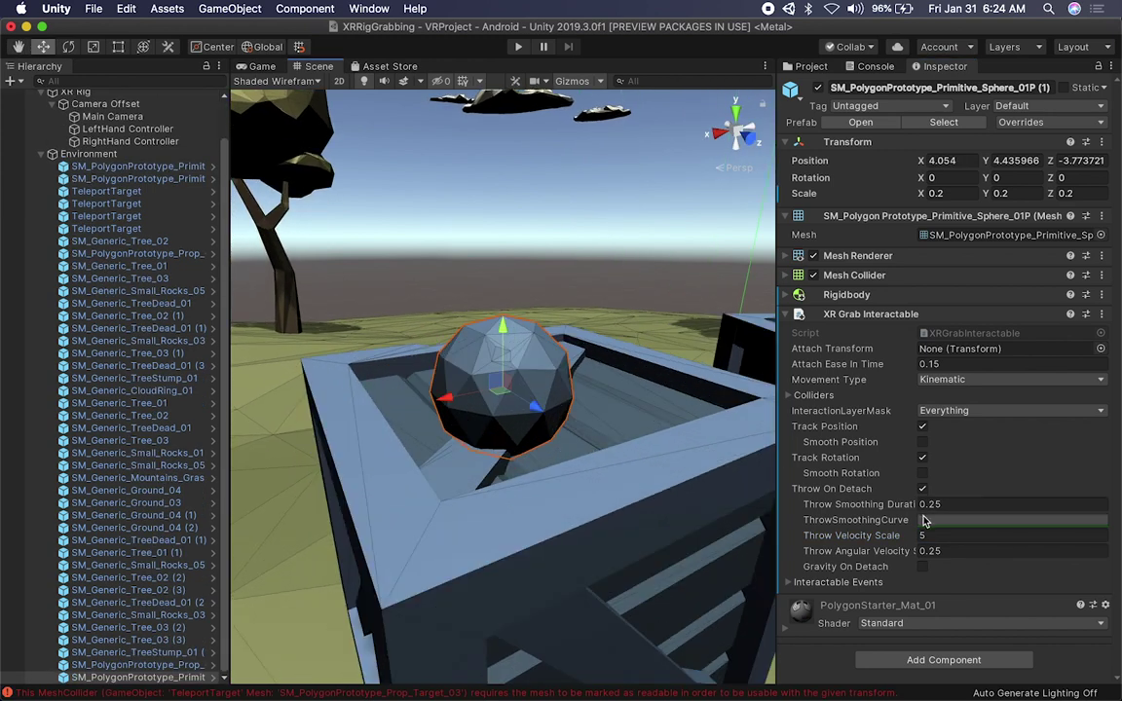
{"action": "left_click", "coordinate": [927, 534]}
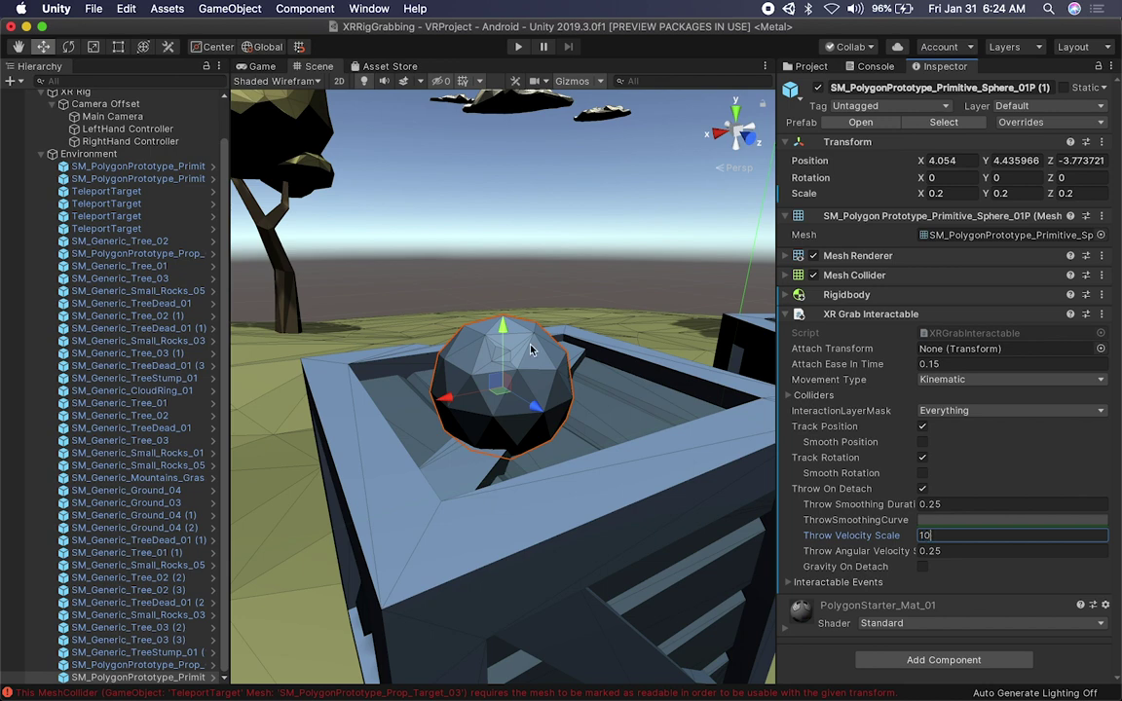
Duplicate that sphere twice on the same crate, placing the copies at about X 3.79, Z -3.77 and X 3.87, Z -4.07.
{"action": "left_click_drag", "start_coordinate": [530, 350], "coordinate": [404, 339], "text": "alt"}
{"action": "key", "text": "super+d"}
{"action": "left_click_drag", "start_coordinate": [443, 385], "coordinate": [609, 375]}
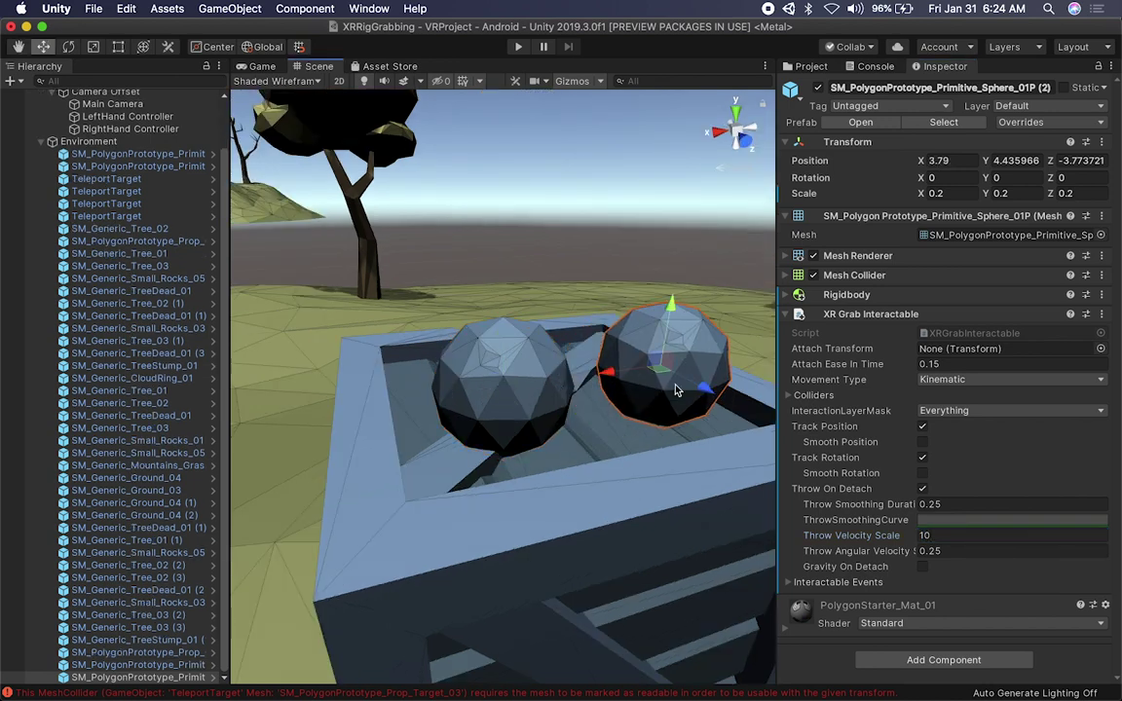
{"action": "key", "text": "super+d"}
{"action": "left_click_drag", "start_coordinate": [709, 387], "coordinate": [543, 305]}
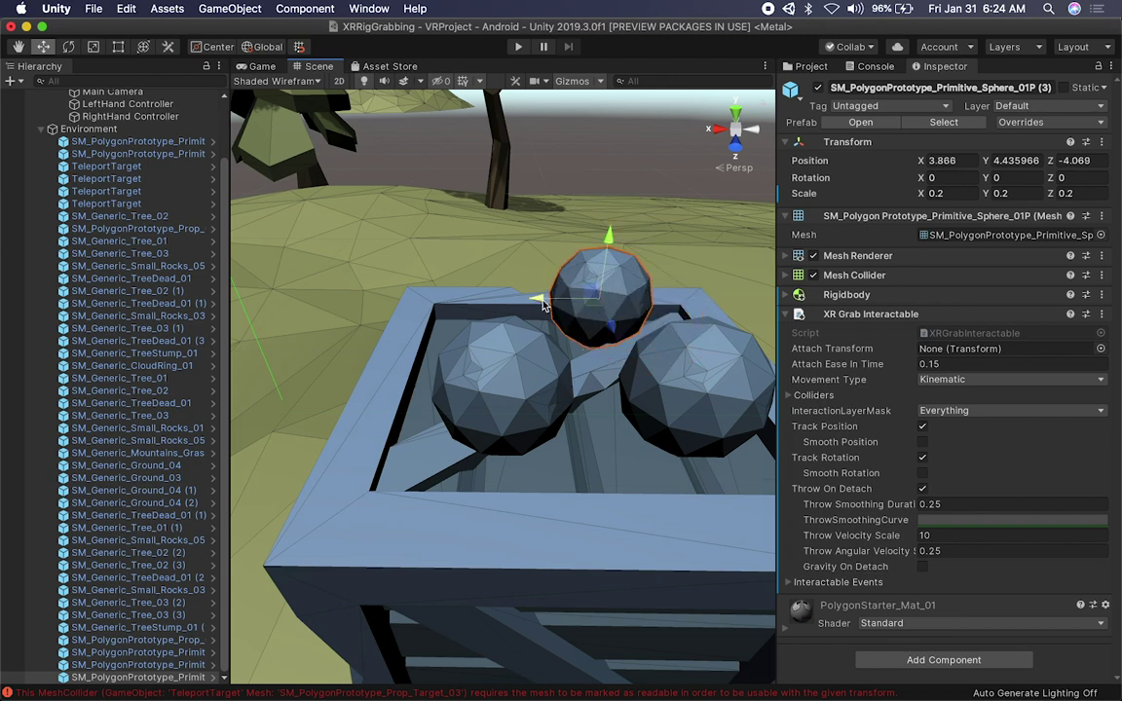
Shift the first copied sphere to about X 4.09, Y 4.43 and set its scale to 0.1 on X, Y and Z.
{"action": "left_click", "coordinate": [501, 390]}
{"action": "left_click_drag", "start_coordinate": [450, 410], "coordinate": [421, 393]}
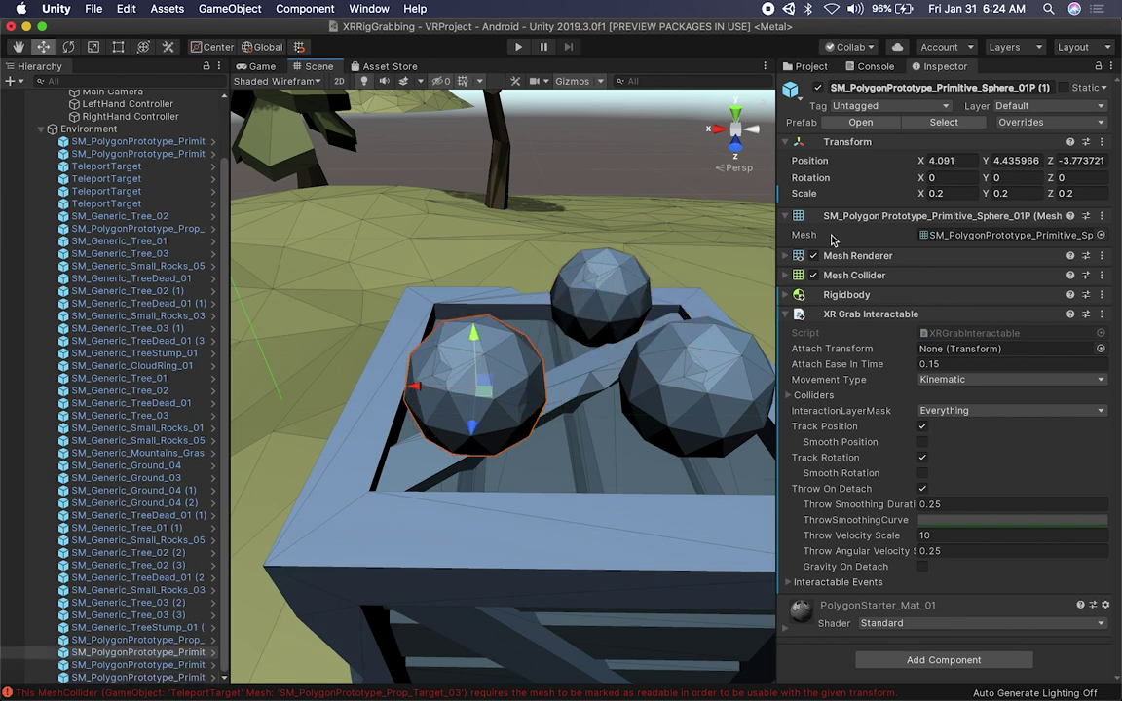
{"action": "left_click", "coordinate": [955, 191]}
{"action": "type", "text": "0.1"}
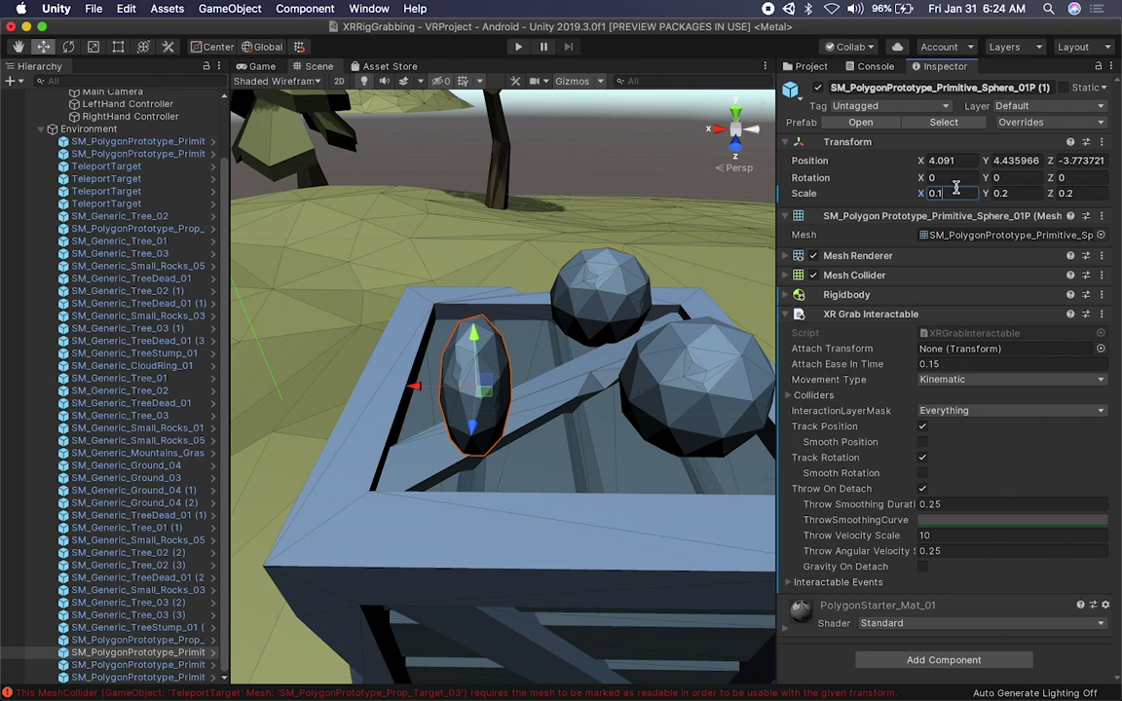
{"action": "key", "text": "Tab"}
{"action": "type", "text": "0.1"}
{"action": "key", "text": "Tab"}
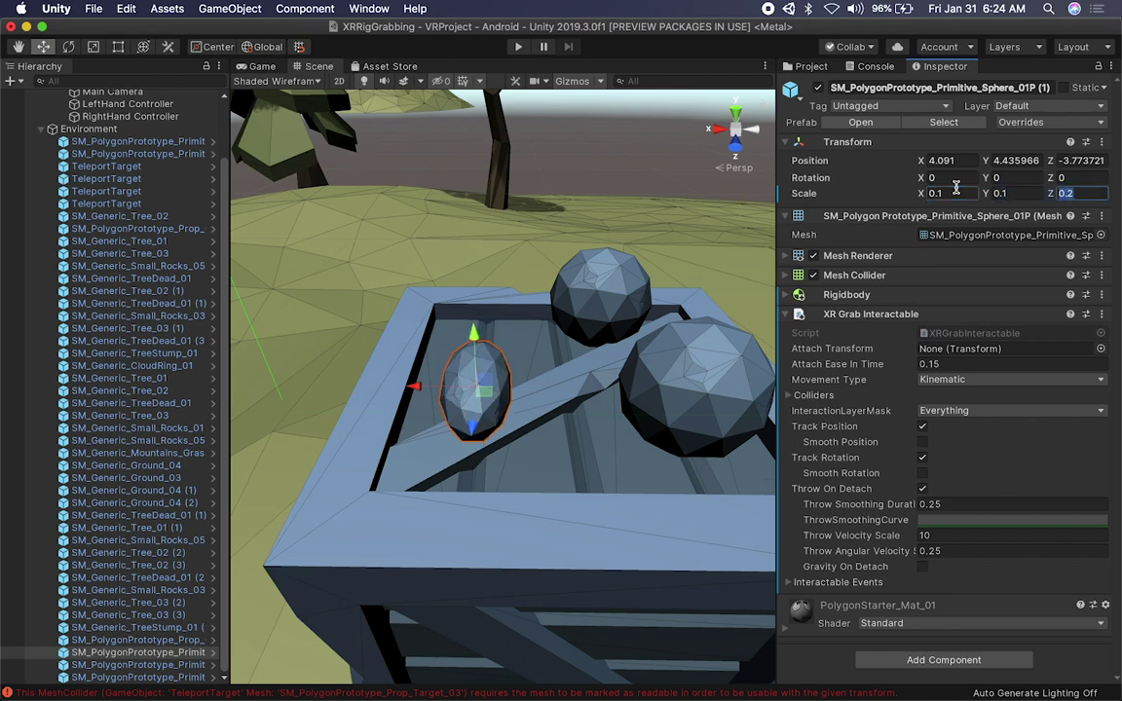
{"action": "type", "text": "0.1"}
{"action": "left_click_drag", "start_coordinate": [766, 195], "coordinate": [557, 272], "text": "alt"}
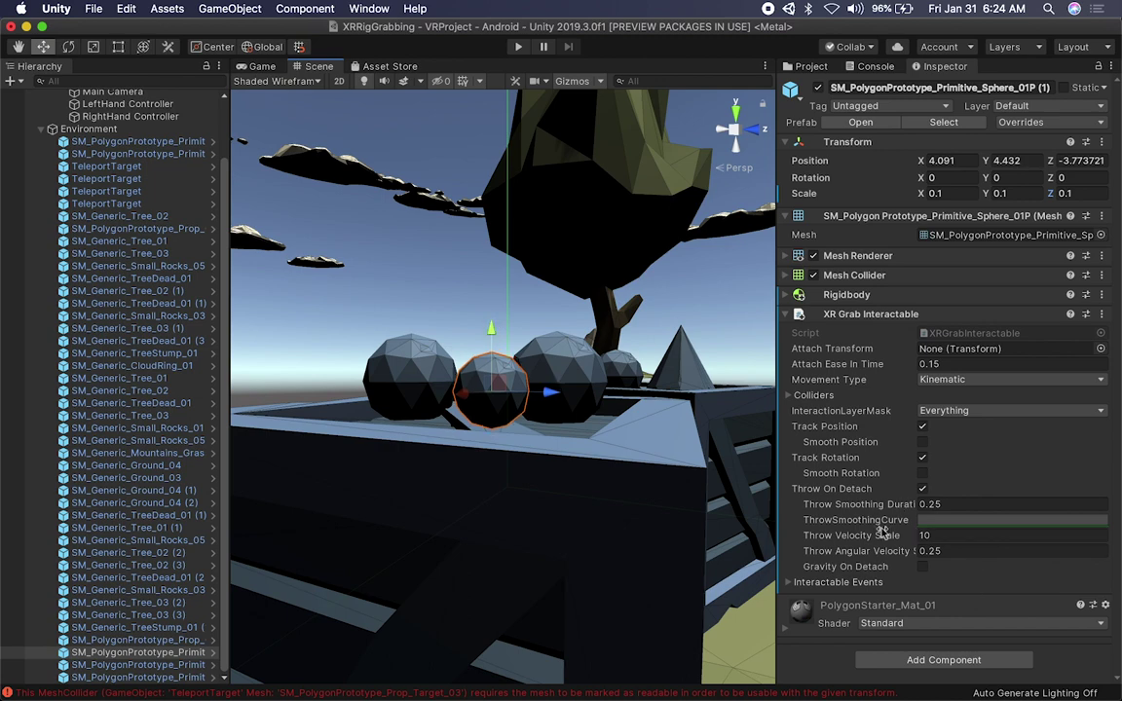
{"action": "left_click_drag", "start_coordinate": [489, 245], "coordinate": [576, 401], "text": "alt"}
{"action": "left_click", "coordinate": [585, 312]}
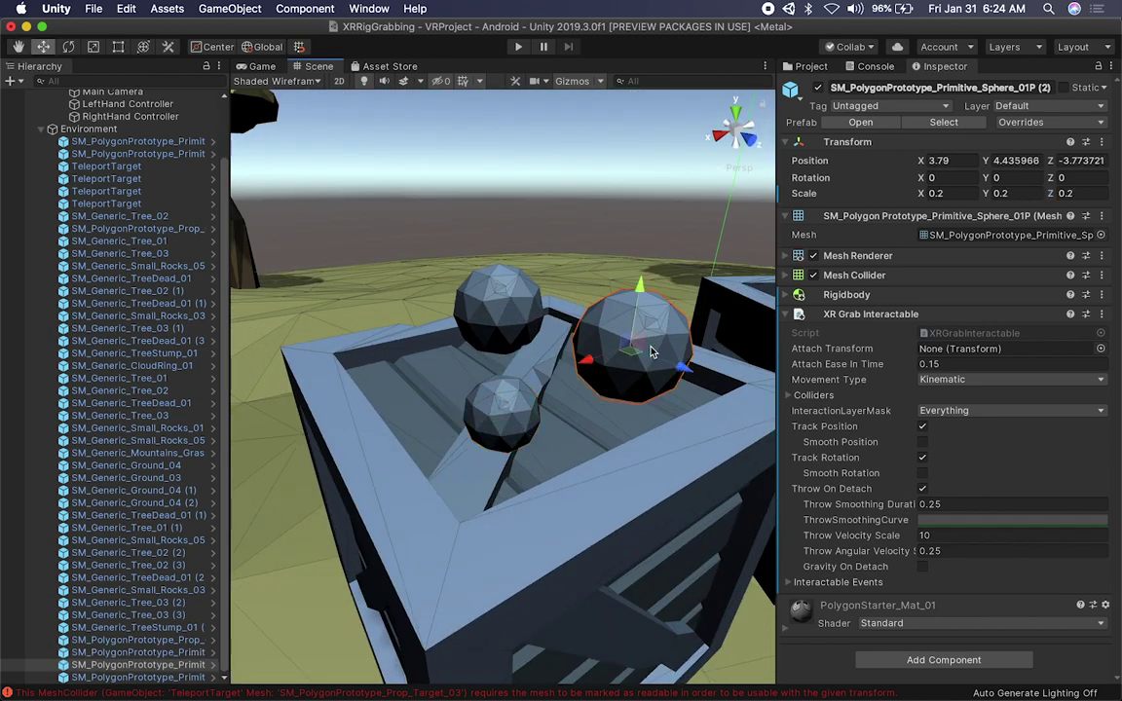
{"action": "key", "text": "f"}
{"action": "scroll", "coordinate": [500, 355], "scroll_direction": "down", "scroll_amount": 10}
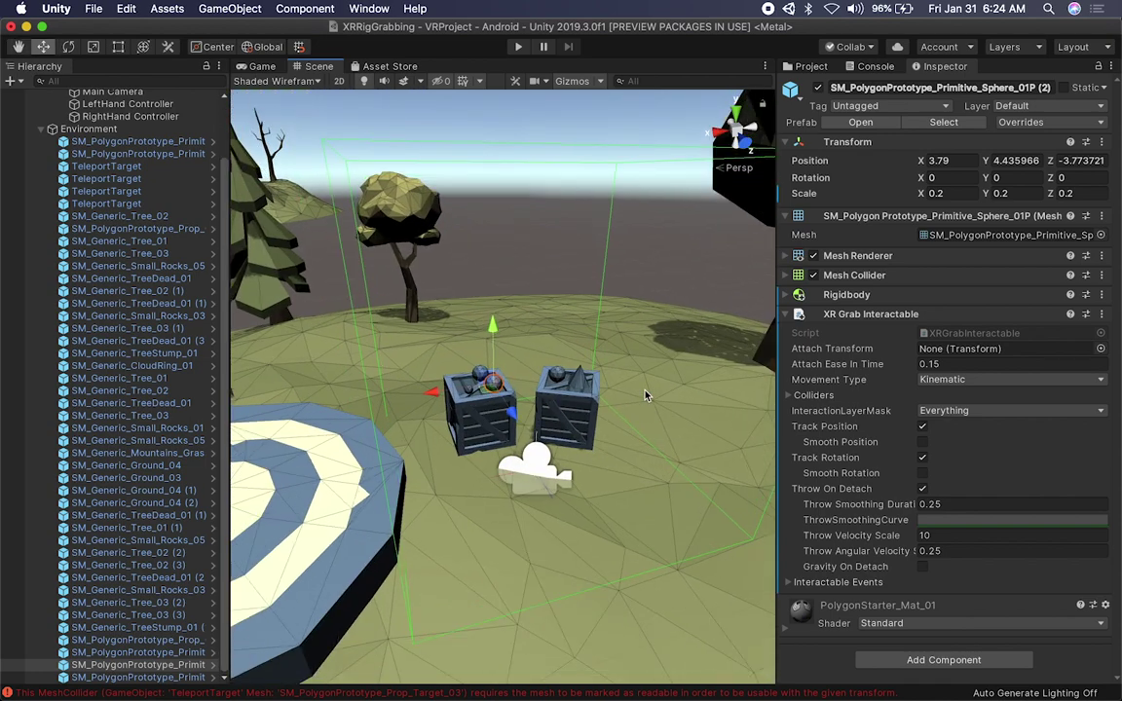
{"action": "scroll", "coordinate": [644, 395], "scroll_direction": "up", "scroll_amount": 6}
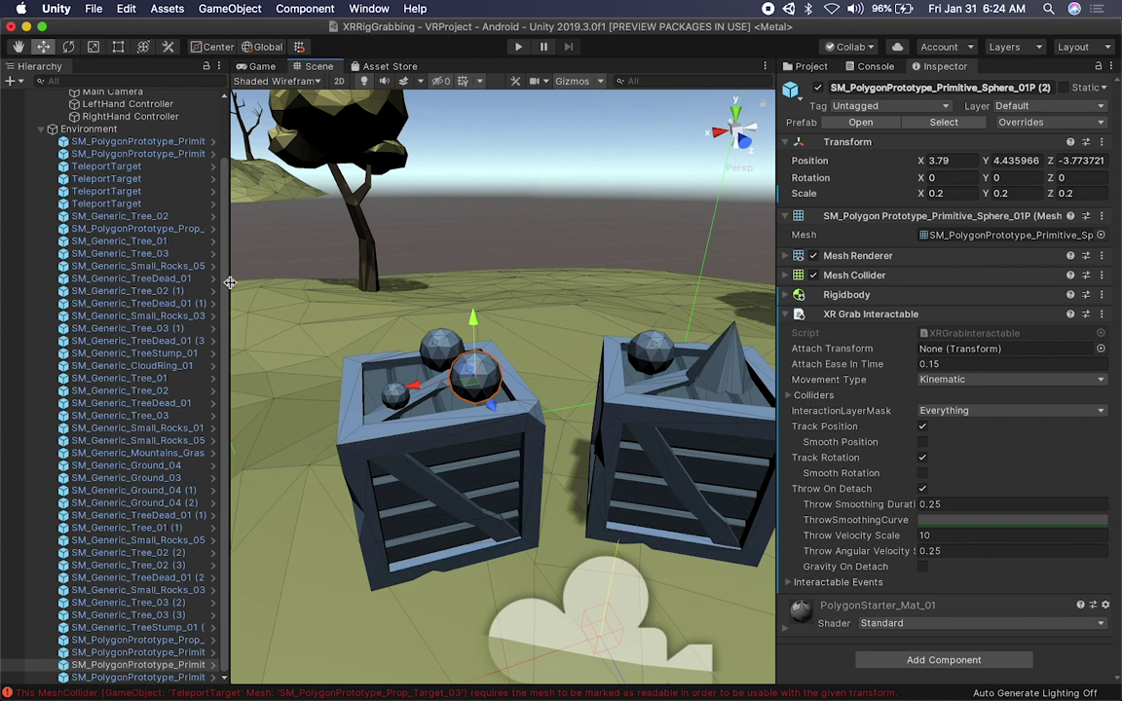
Save the scene and collapse the Environment object in the hierarchy.
{"action": "left_click", "coordinate": [87, 129]}
{"action": "left_click", "coordinate": [41, 129]}
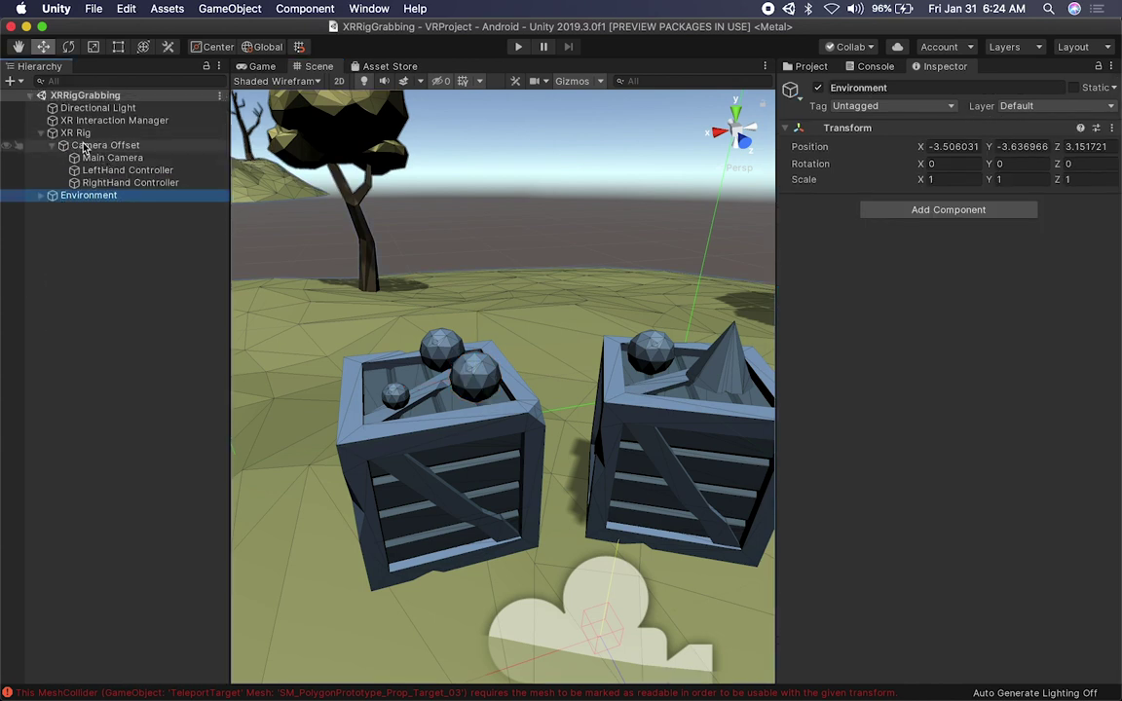
{"action": "left_click", "coordinate": [425, 335]}
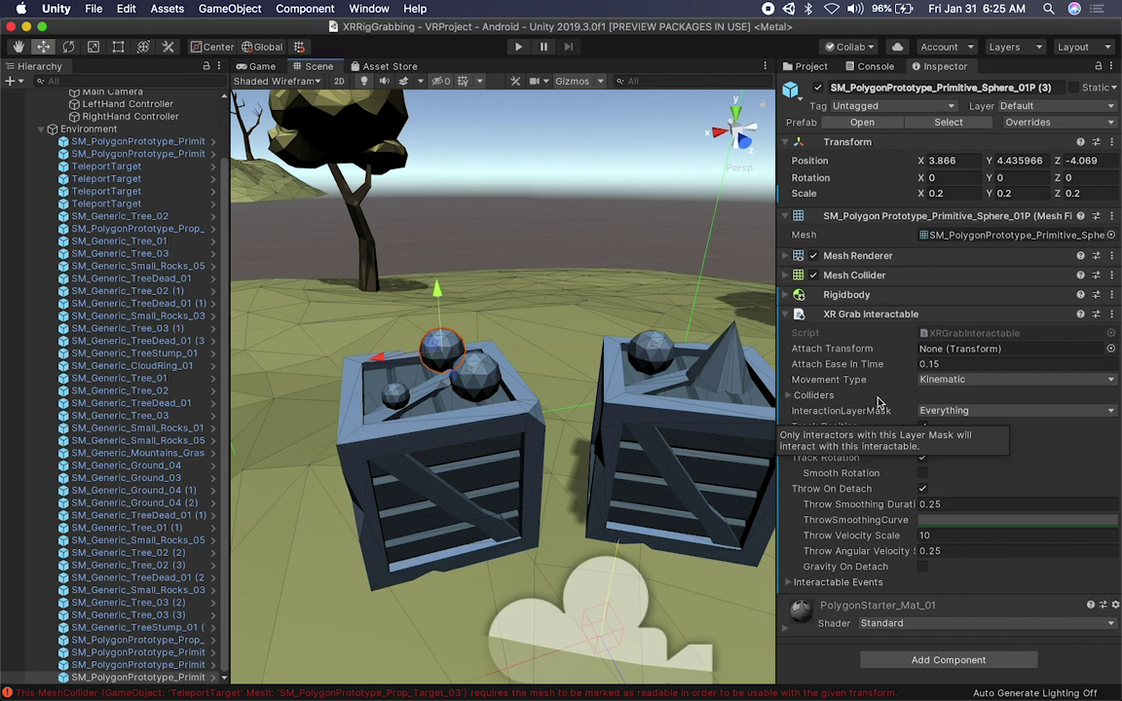
{"action": "scroll", "coordinate": [127, 117], "scroll_direction": "up", "scroll_amount": 3}
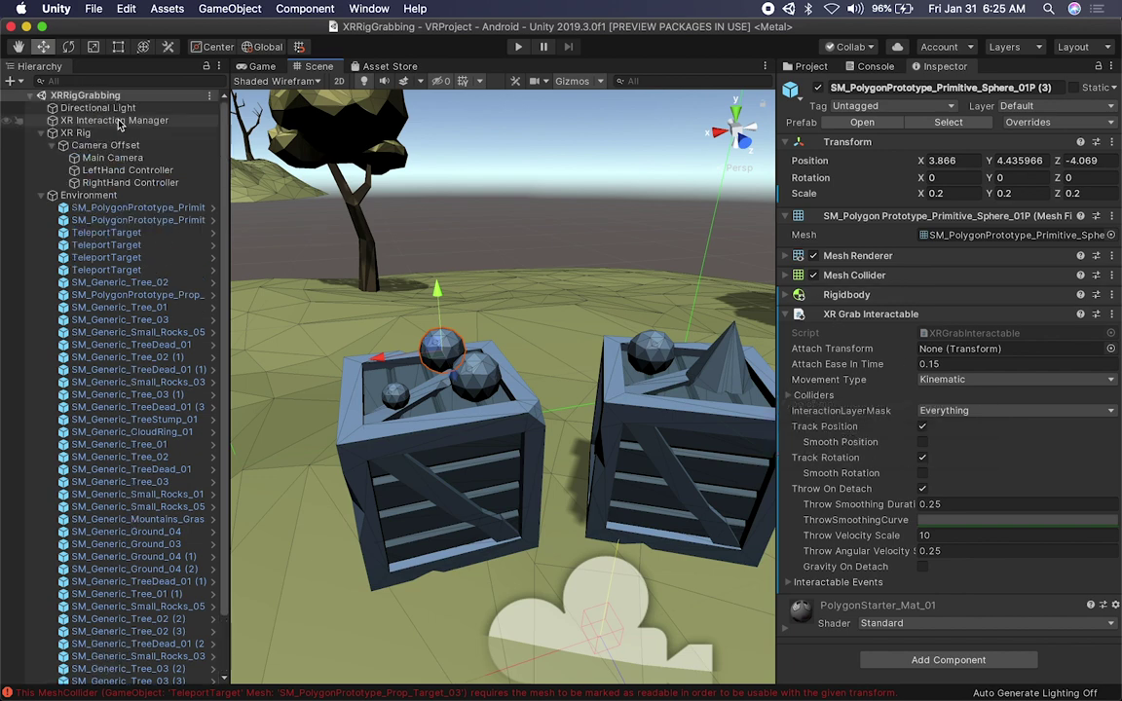
{"action": "left_click", "coordinate": [40, 195]}
Build and run the XRRigGrabbing scene for Android on the Oculus Quest, saving the build as OculusDemo on the Desktop.
{"action": "left_click", "coordinate": [94, 8]}
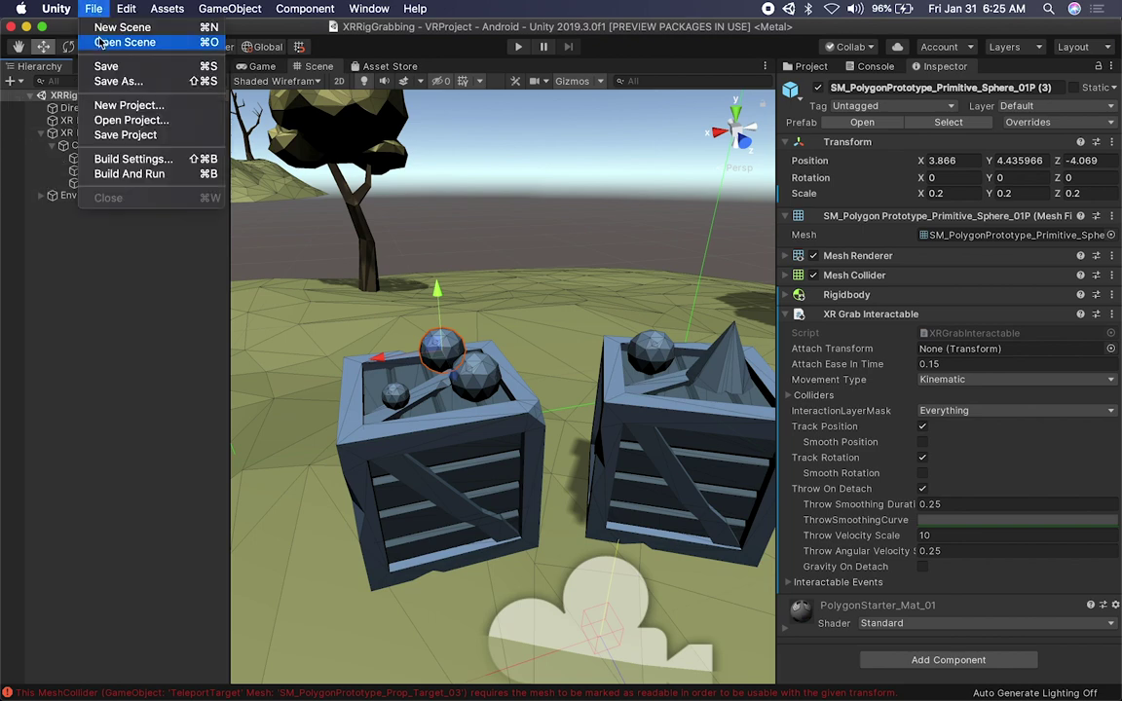
{"action": "left_click", "coordinate": [120, 158]}
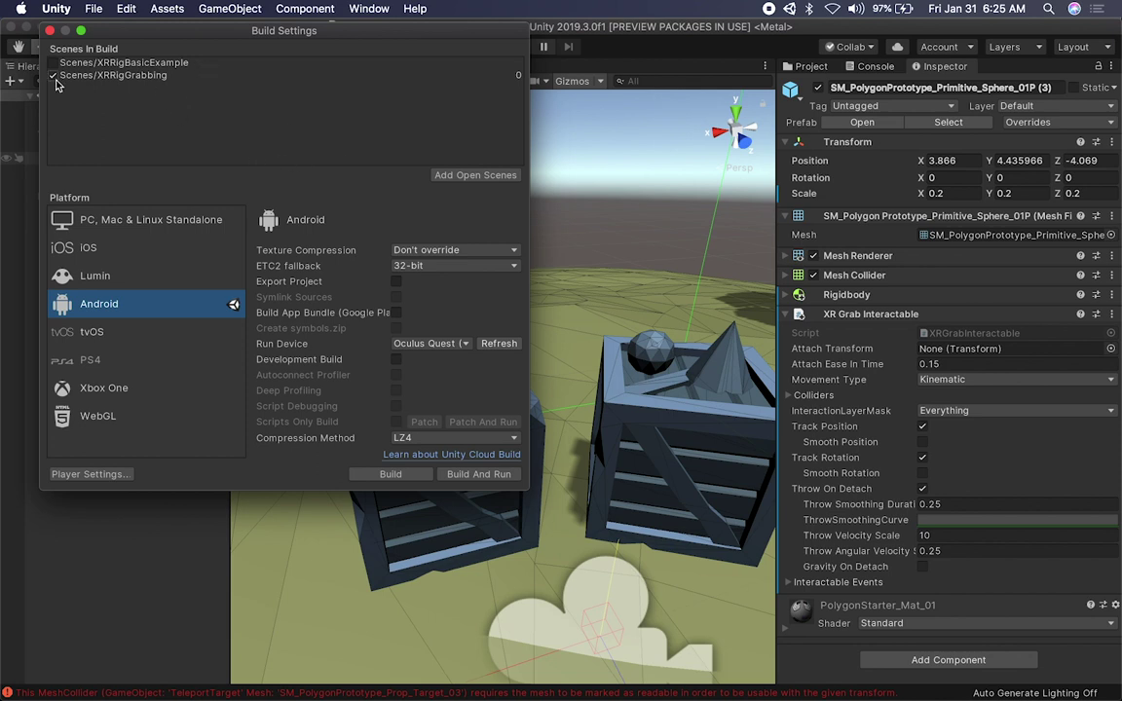
{"action": "left_click", "coordinate": [459, 343]}
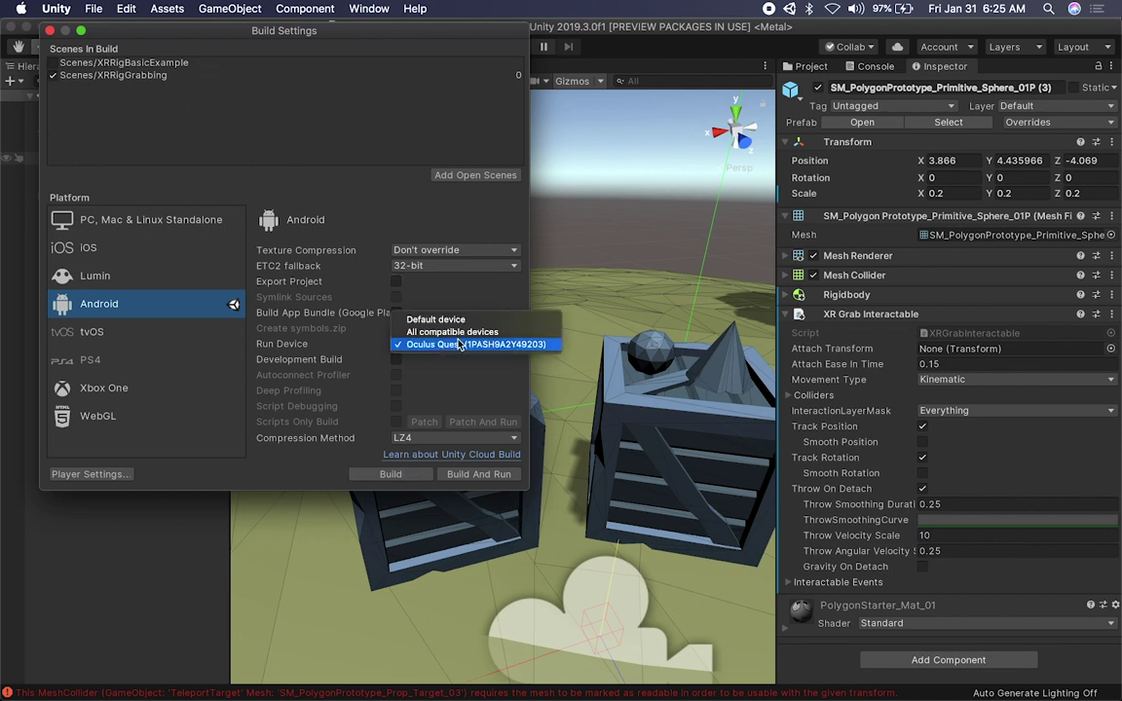
{"action": "left_click", "coordinate": [439, 378]}
{"action": "left_click", "coordinate": [478, 473]}
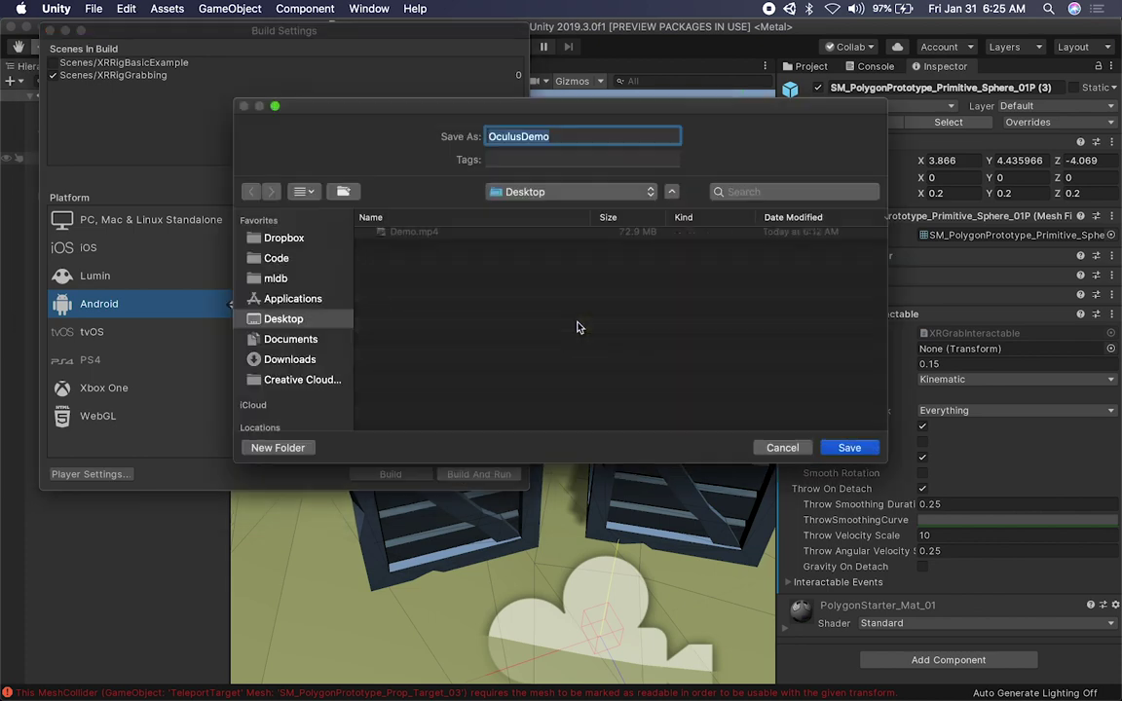
{"action": "left_click", "coordinate": [855, 449]}
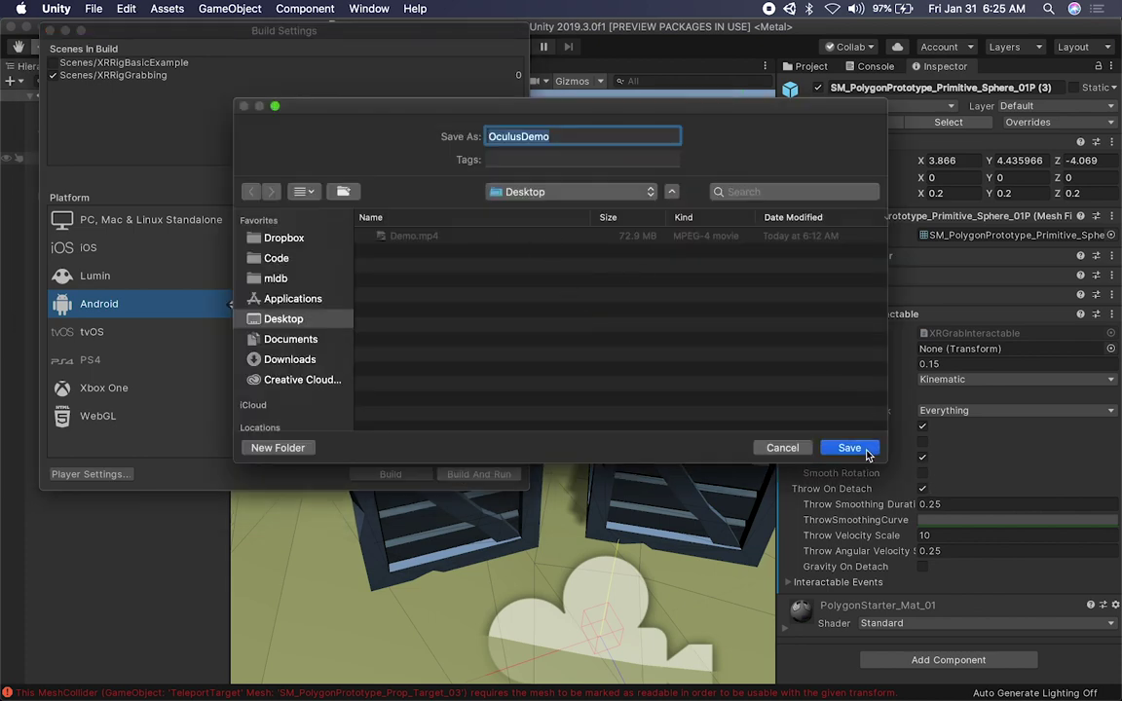